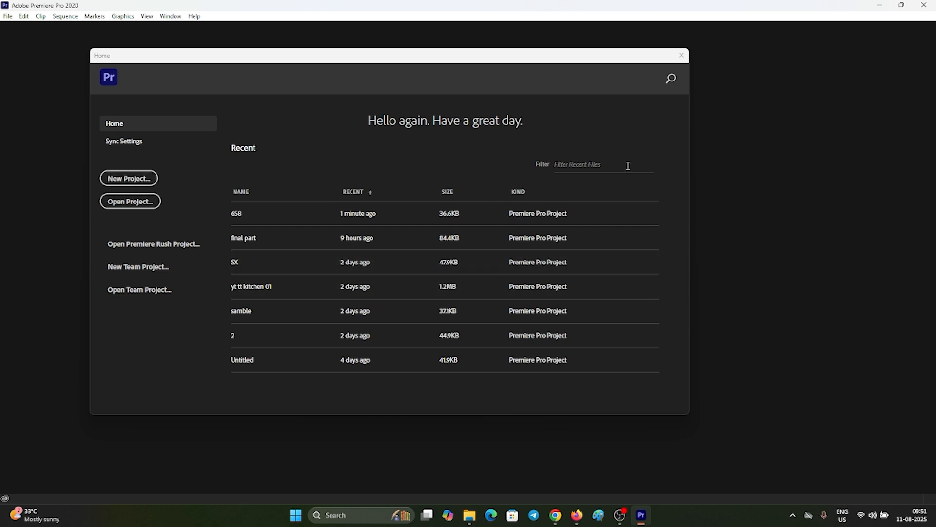
Create a new project named KHDC 658
drag(431, 62, 468, 76)
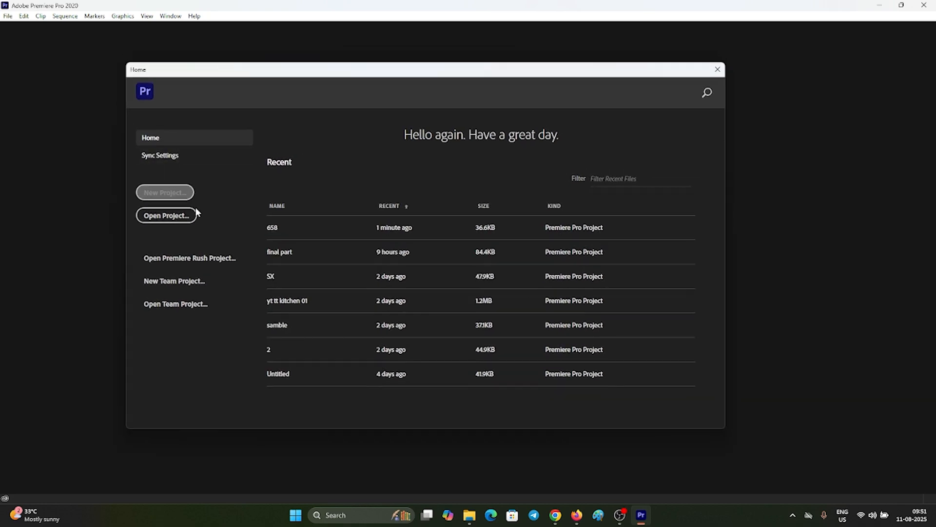
click(152, 194)
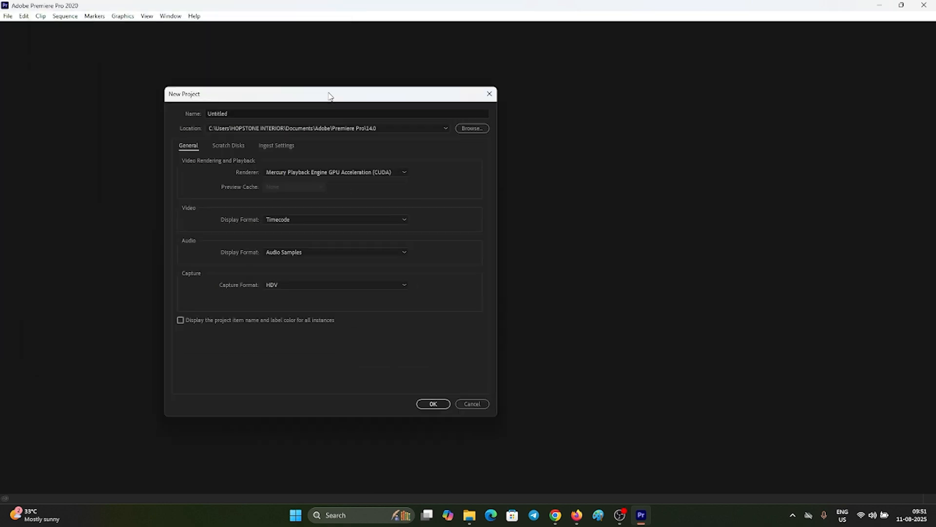
click(370, 109)
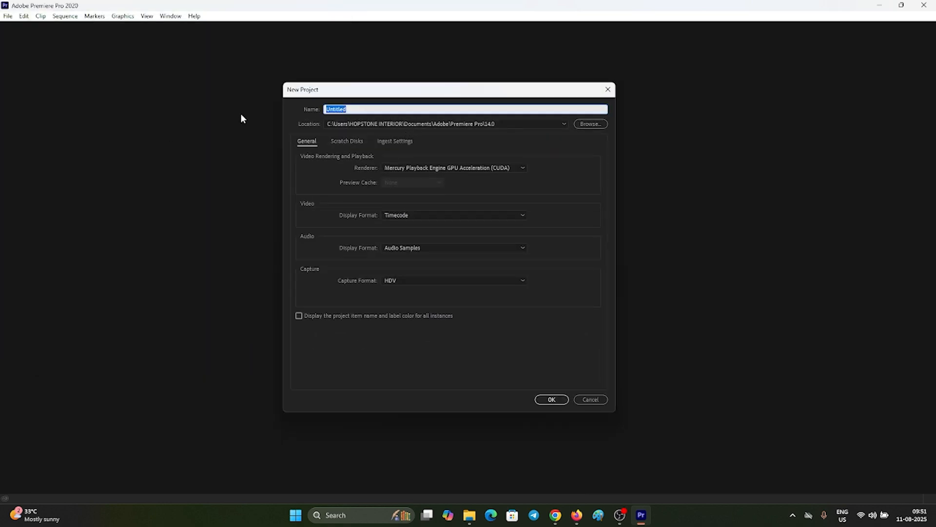
text(KHDC 658)
click(547, 397)
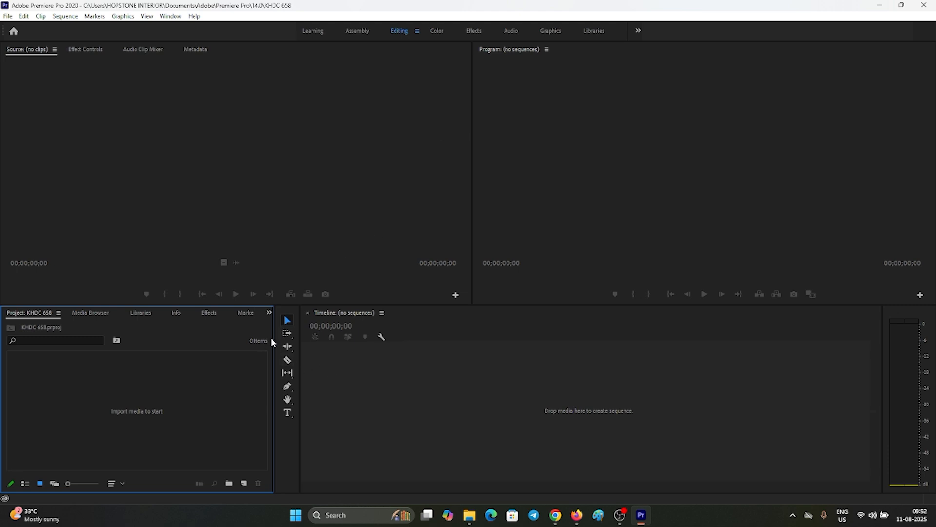
Resize the workspace panels, narrowing the Project and Source areas to enlarge the Timeline and the Program monitor
drag(273, 341, 110, 341)
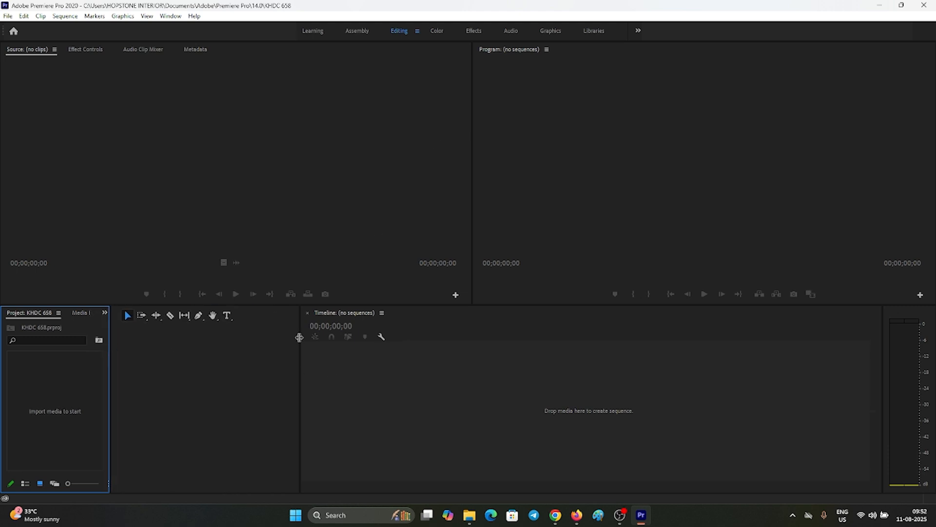
drag(299, 337, 106, 341)
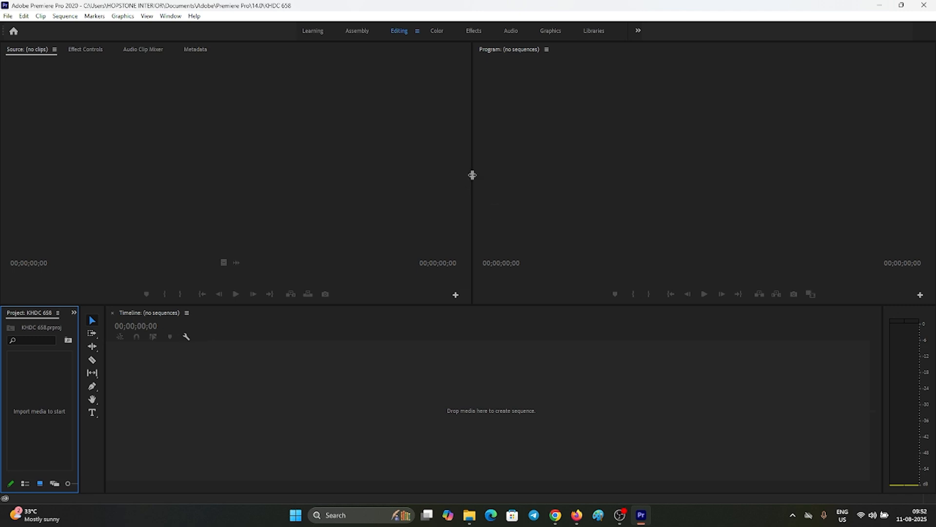
drag(473, 175, 202, 182)
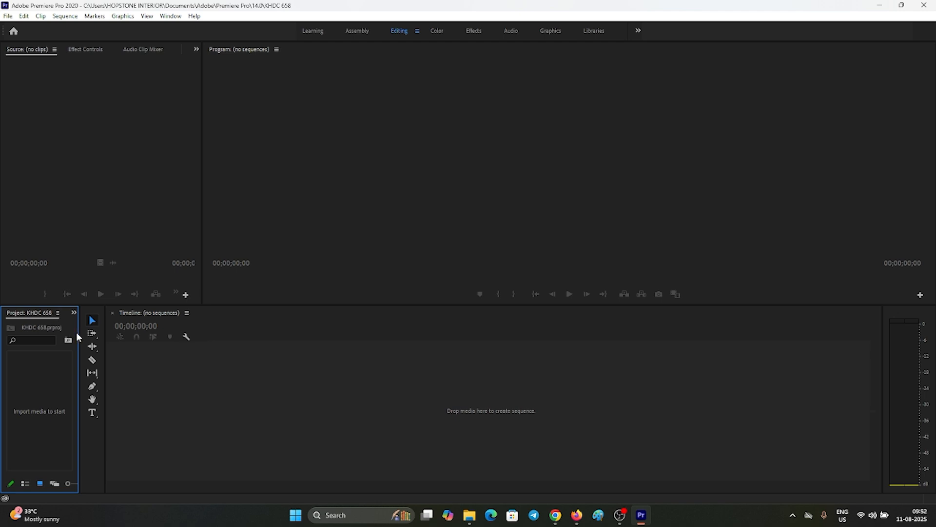
drag(78, 335, 129, 331)
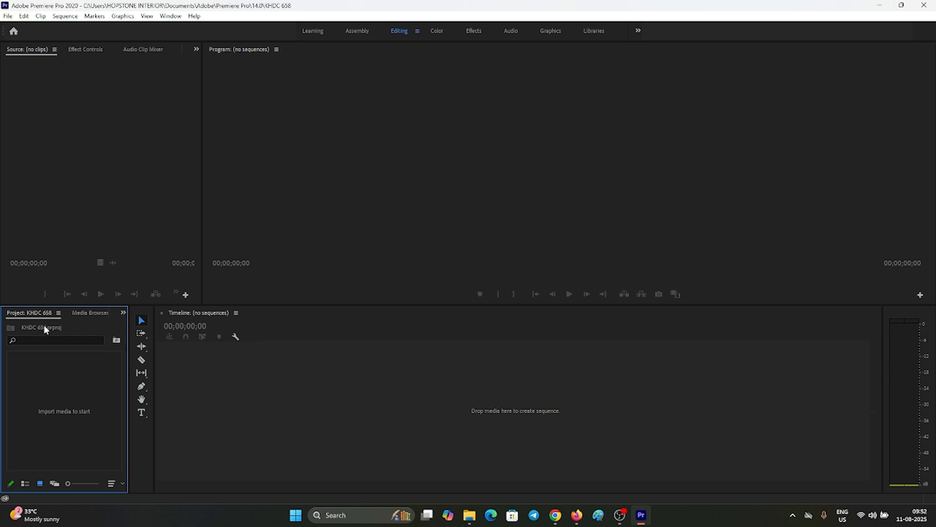
Start a new sequence in the project based on the Digital SLR 1080p preset DSLR 1080p30
right_click(101, 326)
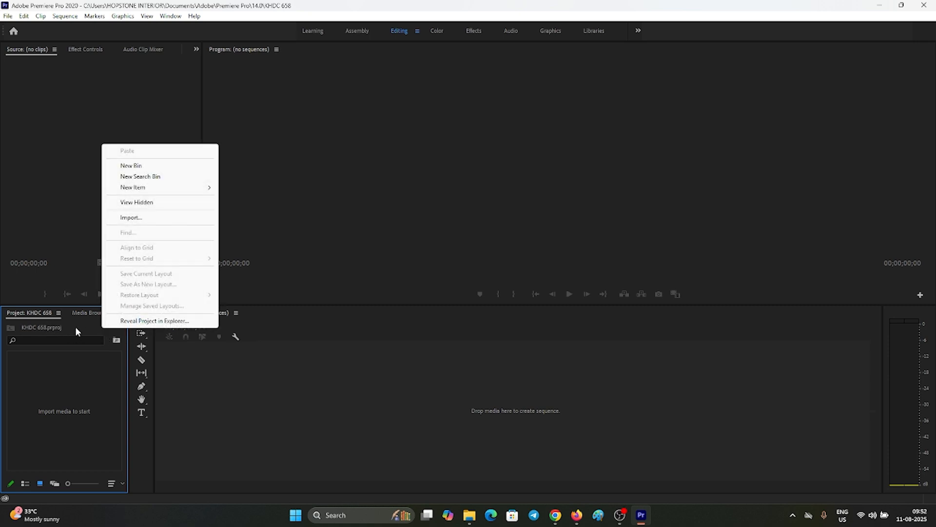
click(82, 325)
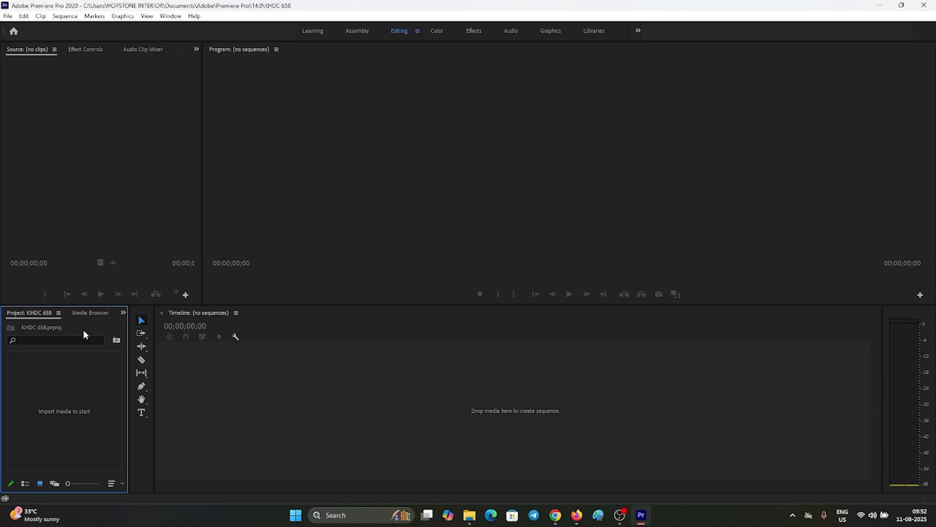
right_click(81, 324)
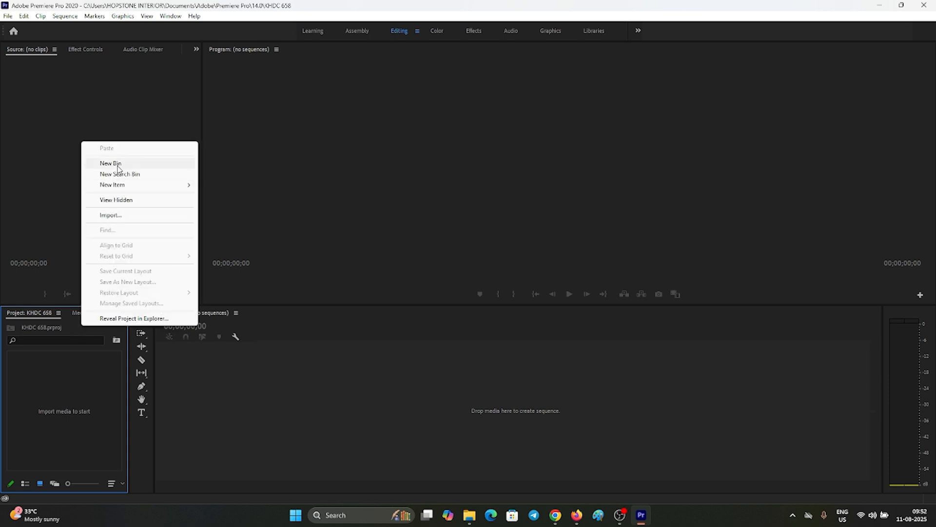
mouse_move(146, 189)
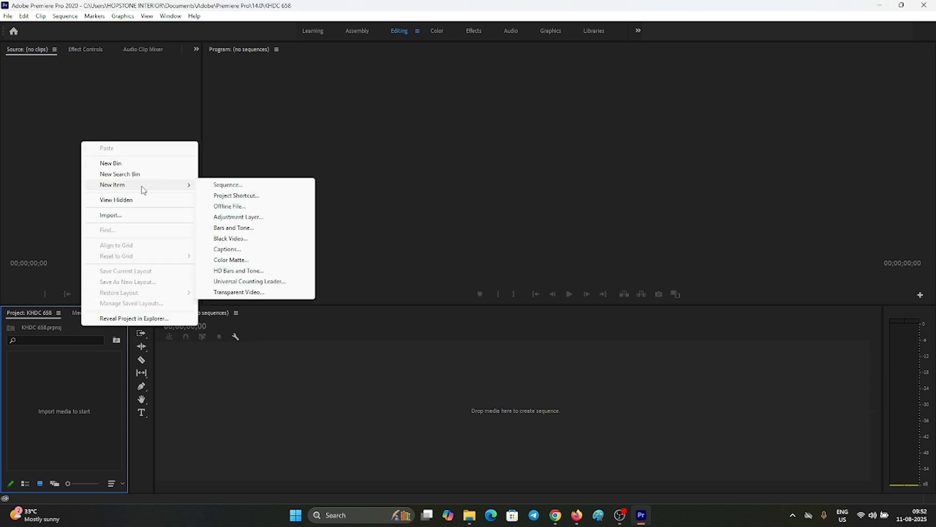
click(245, 190)
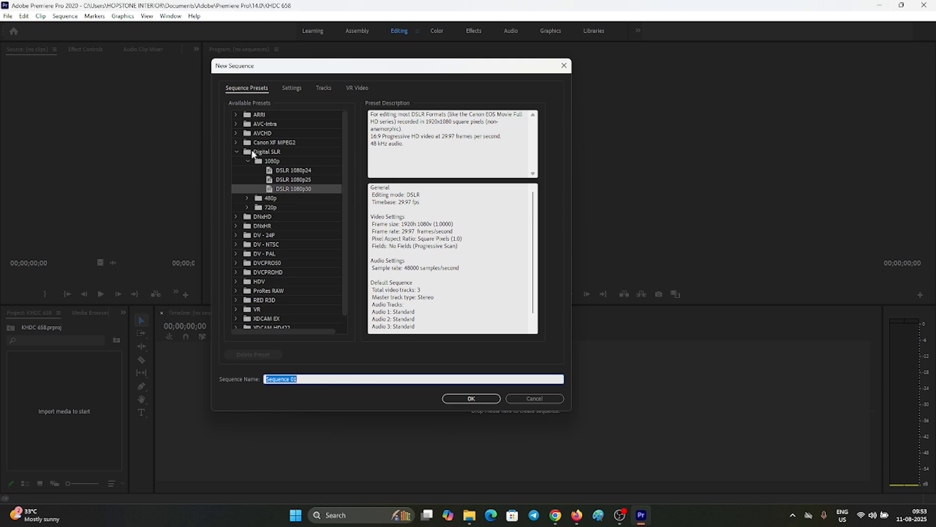
click(236, 152)
click(236, 143)
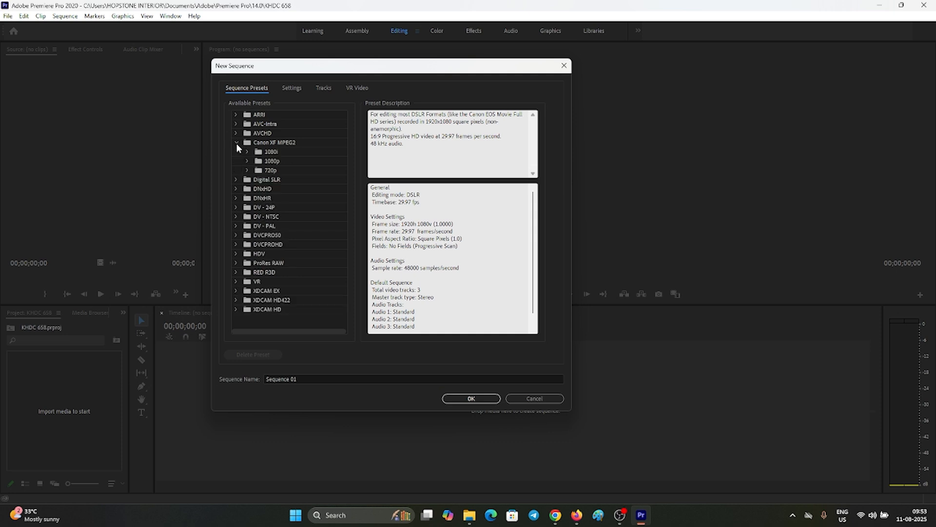
click(236, 142)
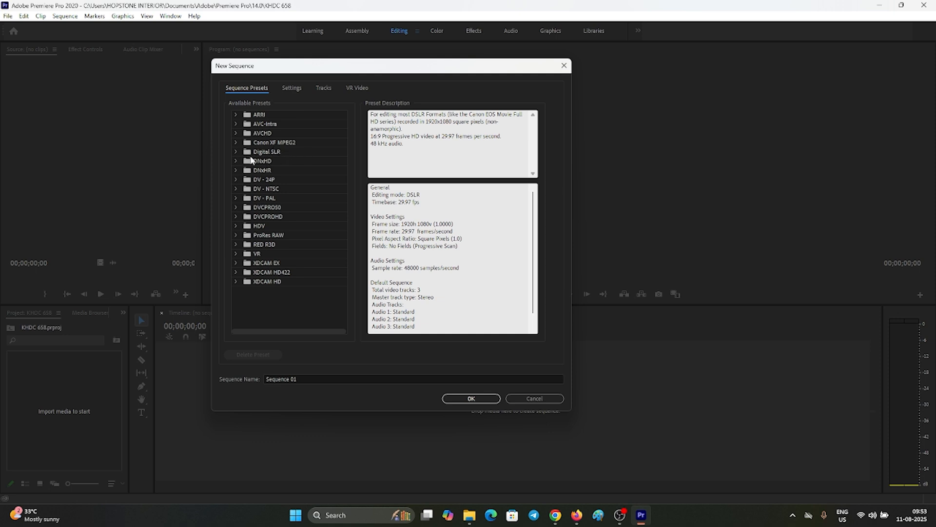
click(236, 151)
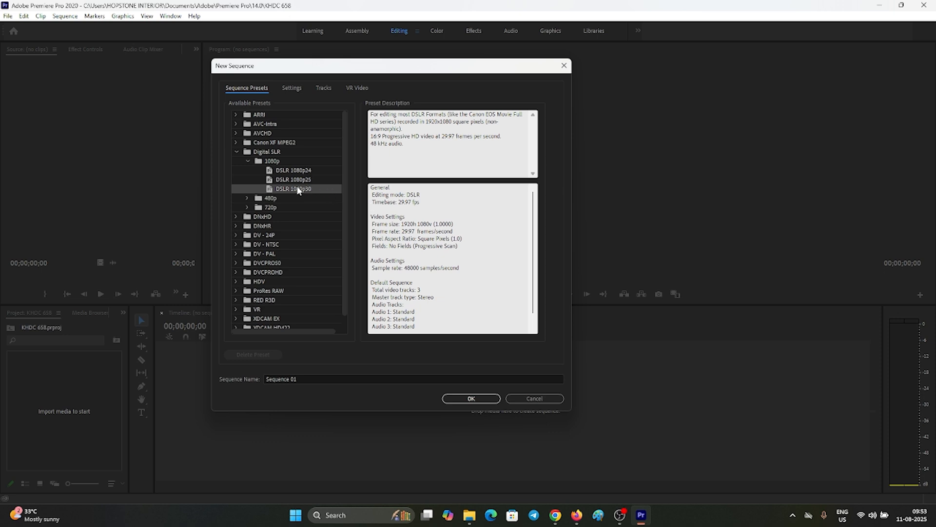
Set the new sequence's timebase to 60.00 frames/second, keeping the DSLR editing mode
click(290, 88)
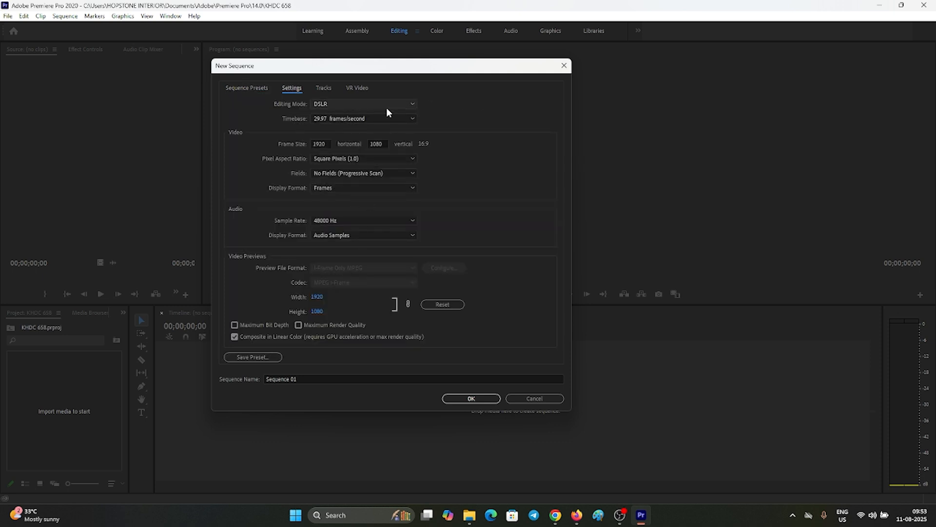
click(413, 104)
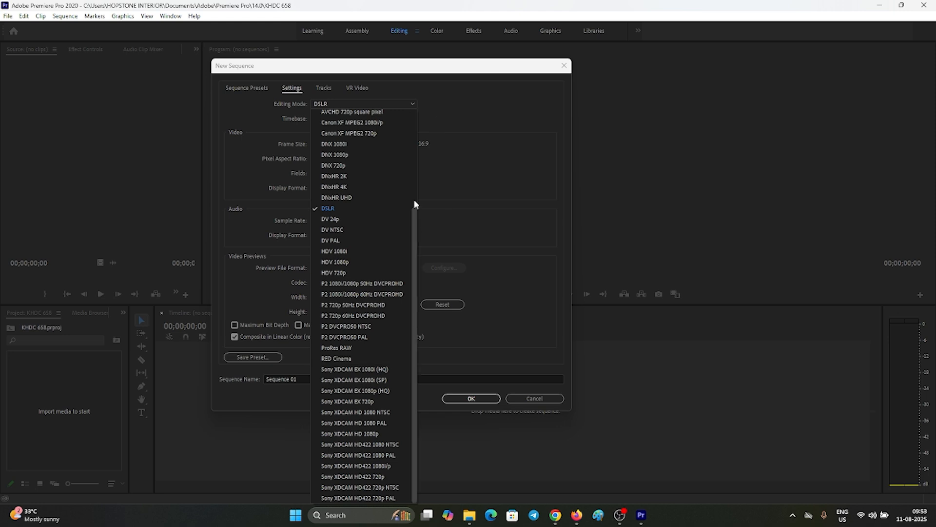
click(449, 104)
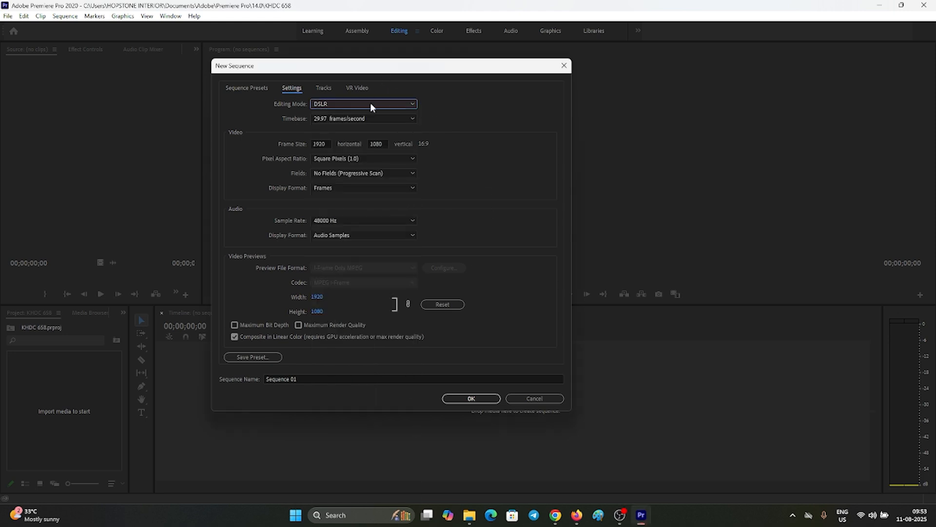
click(373, 117)
click(375, 117)
click(385, 117)
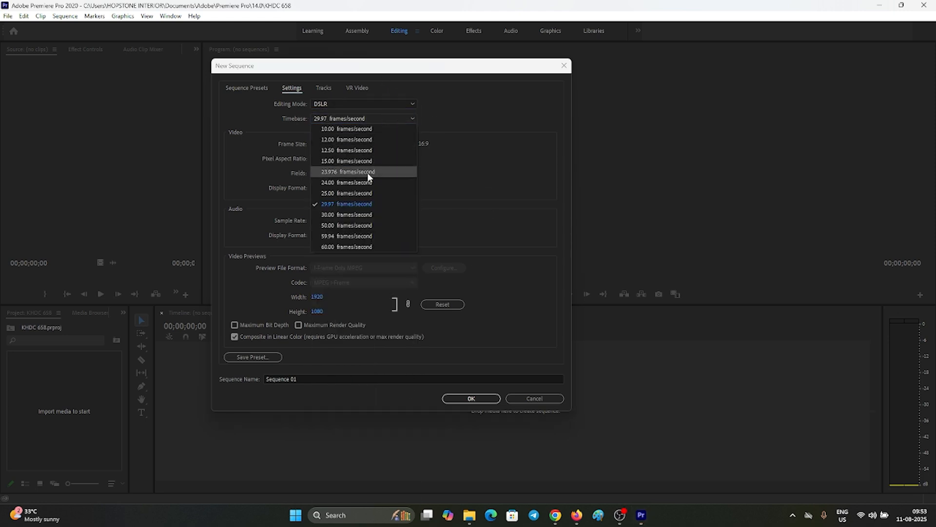
click(469, 119)
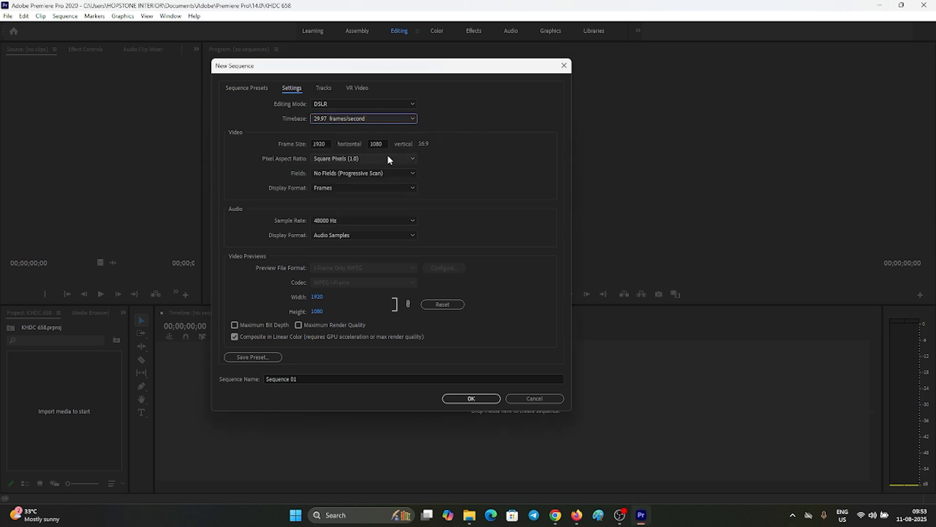
click(412, 119)
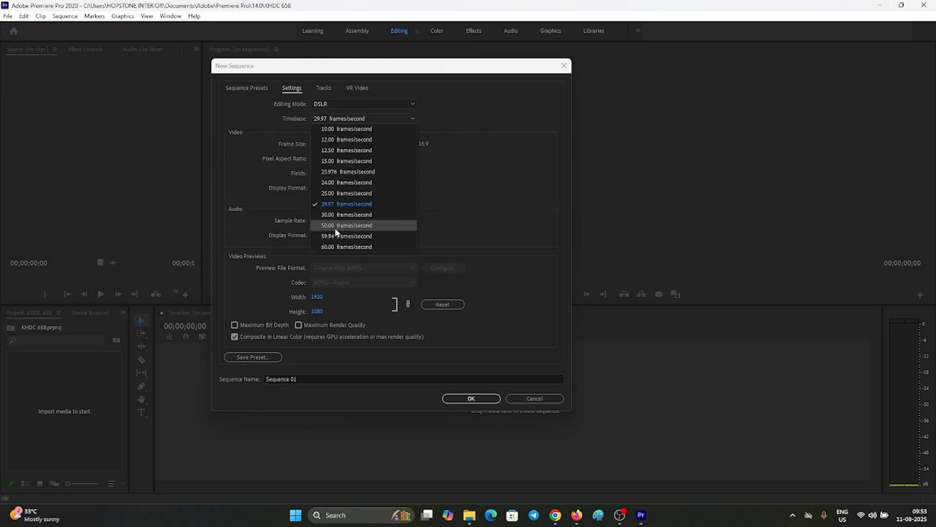
click(336, 247)
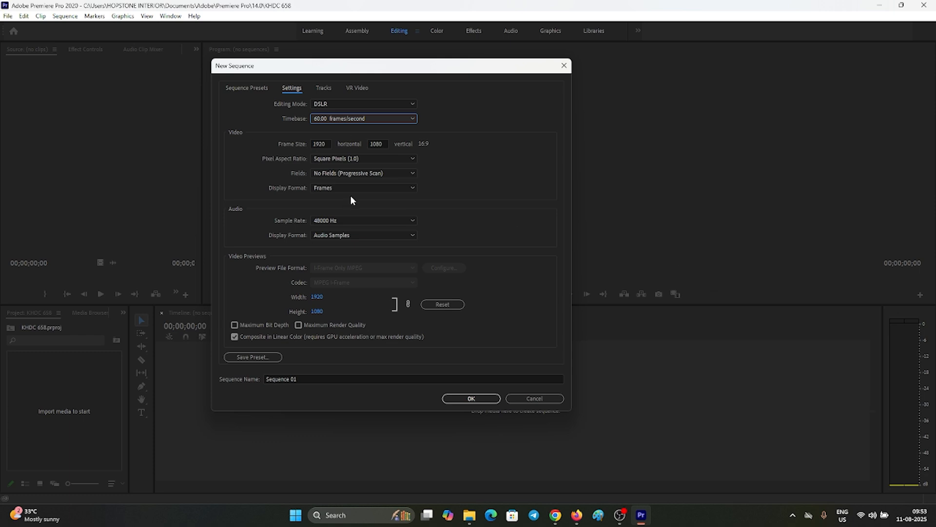
Set the sequence's frame size to 1080 horizontal by 1920 vertical
key(Tab)
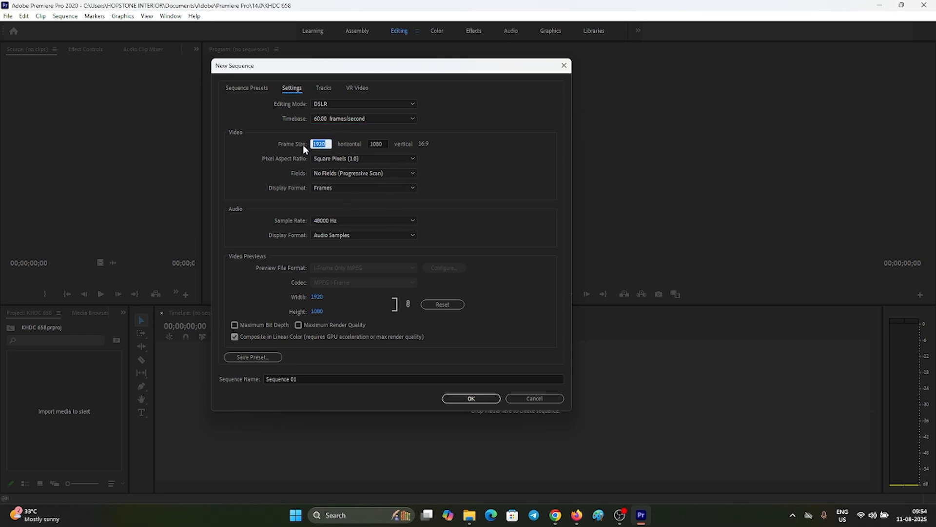
key(Tab)
key(Tab)
click(327, 144)
text(1080)
click(389, 146)
drag(386, 143, 358, 145)
text(1920)
click(461, 154)
Enable Maximum Render Quality and Maximum Bit Depth for the video previews and create the sequence
click(299, 325)
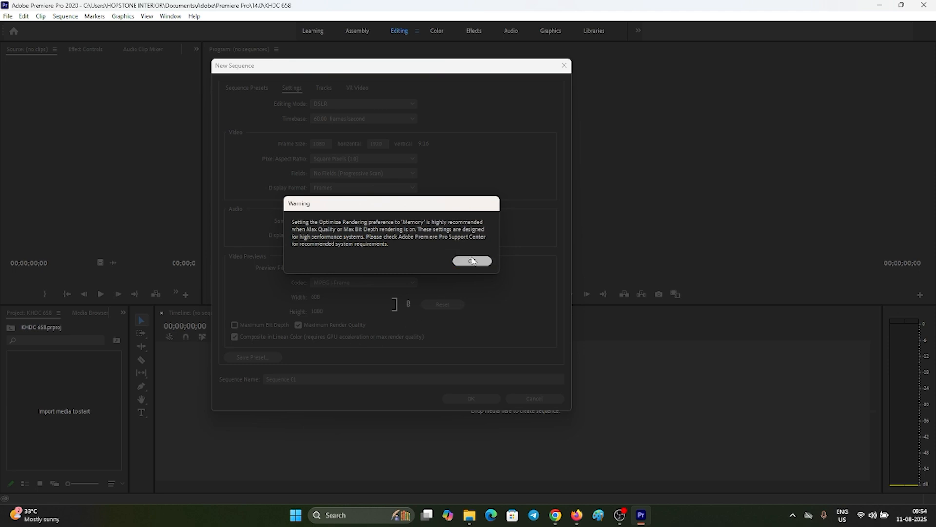
click(484, 262)
click(244, 326)
click(472, 264)
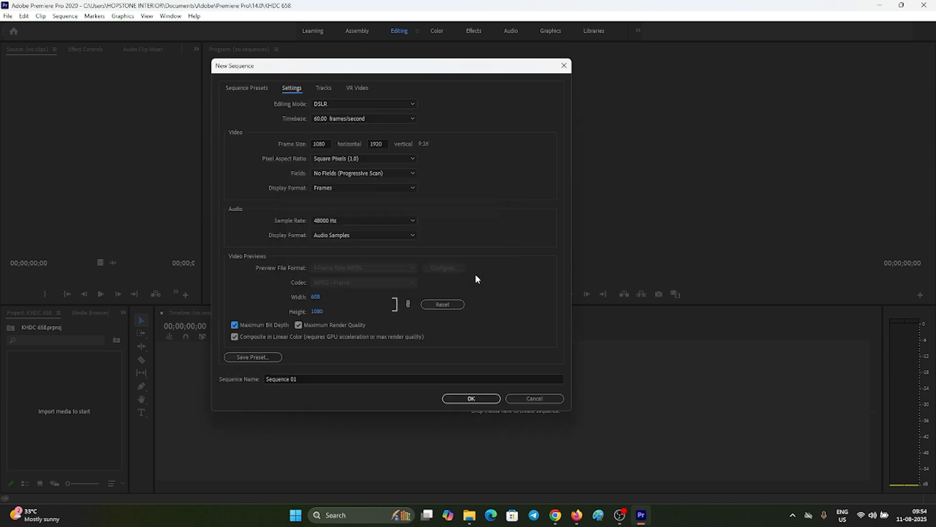
click(471, 399)
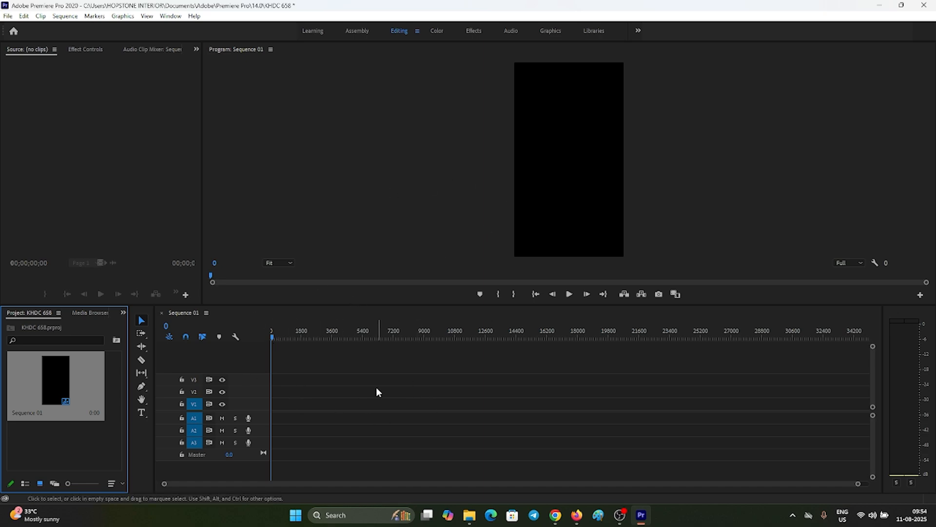
Bring 01.png from the file explorer onto track V1 at the sequence start and move the playhead to about 10 seconds
mouse_move(469, 515)
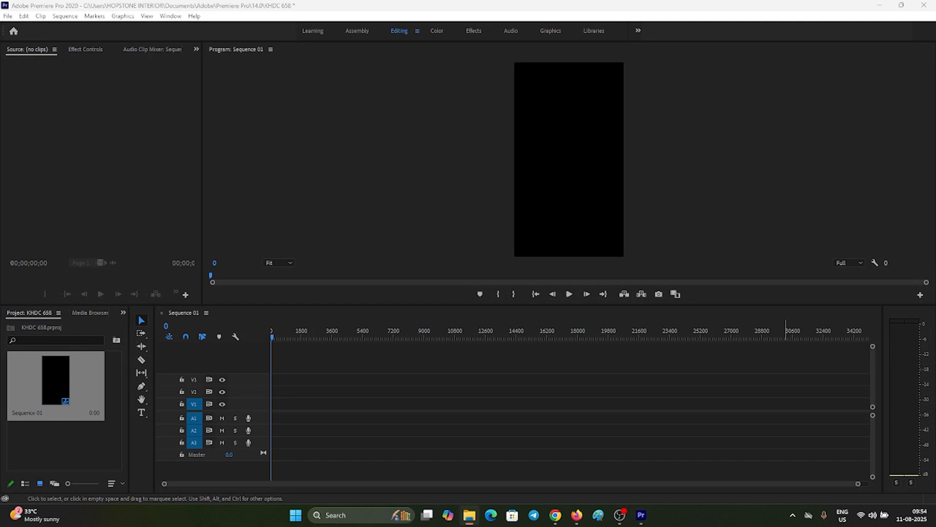
drag(838, 414, 236, 409)
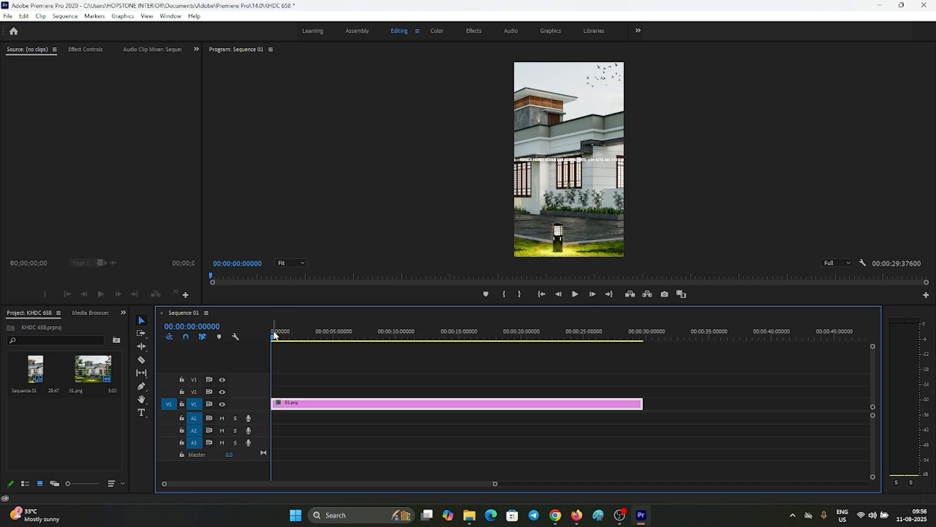
click(287, 336)
drag(288, 337, 390, 336)
drag(408, 333, 405, 332)
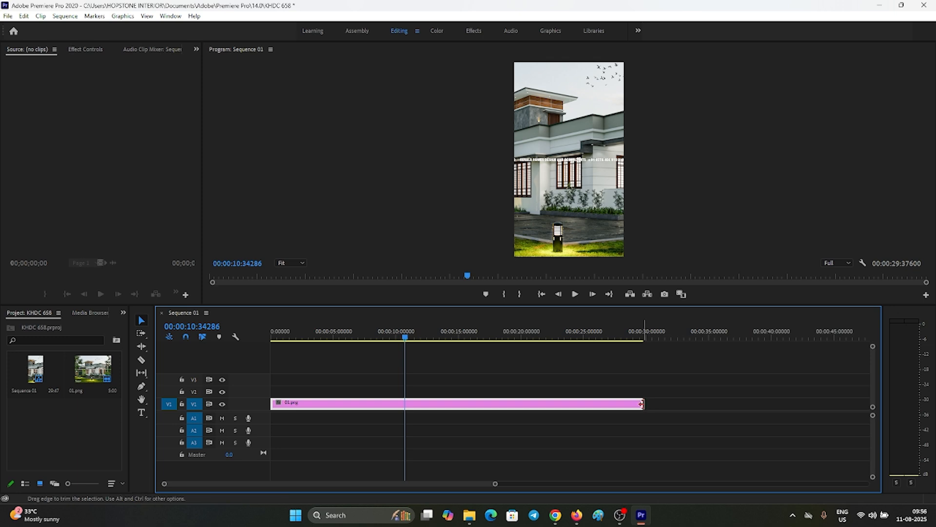
Try out trimming both ends of the 01.png clip, undo the start trim, and shorten its end to about 10 seconds
mouse_move(644, 404)
mouse_down()
mouse_move(300, 407)
mouse_move(658, 408)
mouse_up()
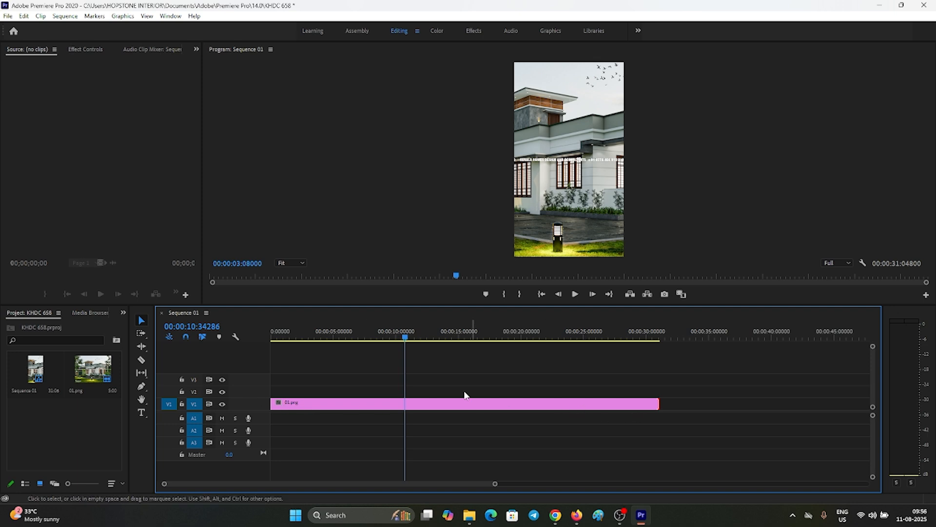
drag(273, 402, 373, 403)
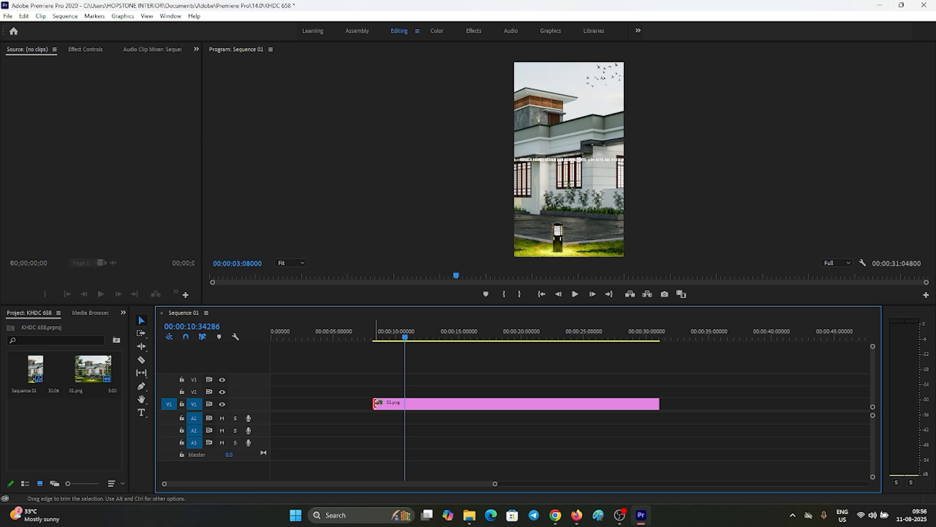
key(ctrl+z)
drag(658, 403, 320, 341)
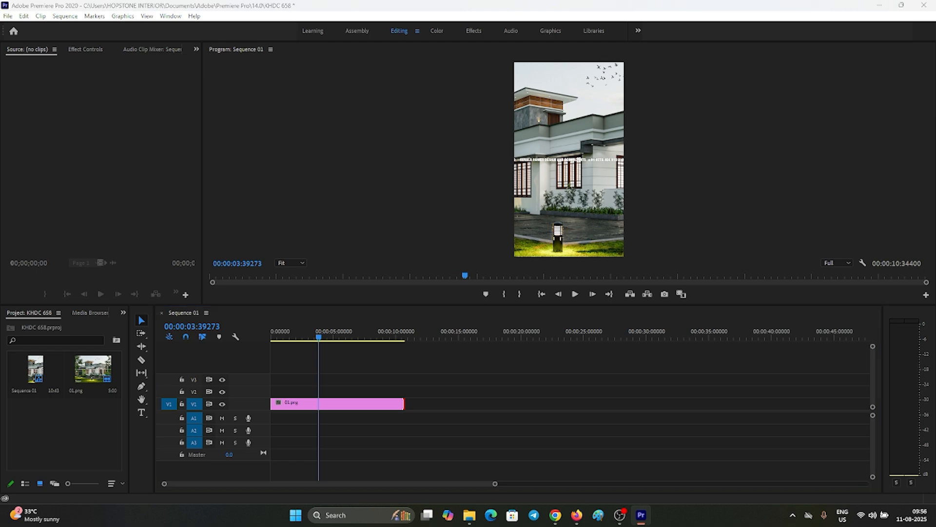
Bring 02.png from the file explorer onto track V3 and align its start with the end of the 01.png clip
drag(935, 343, 458, 383)
click(712, 36)
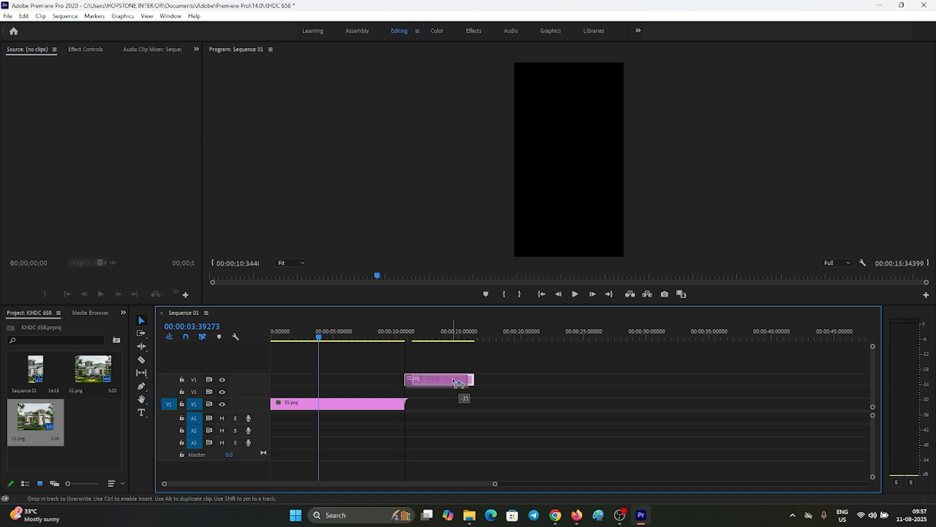
drag(453, 379, 459, 383)
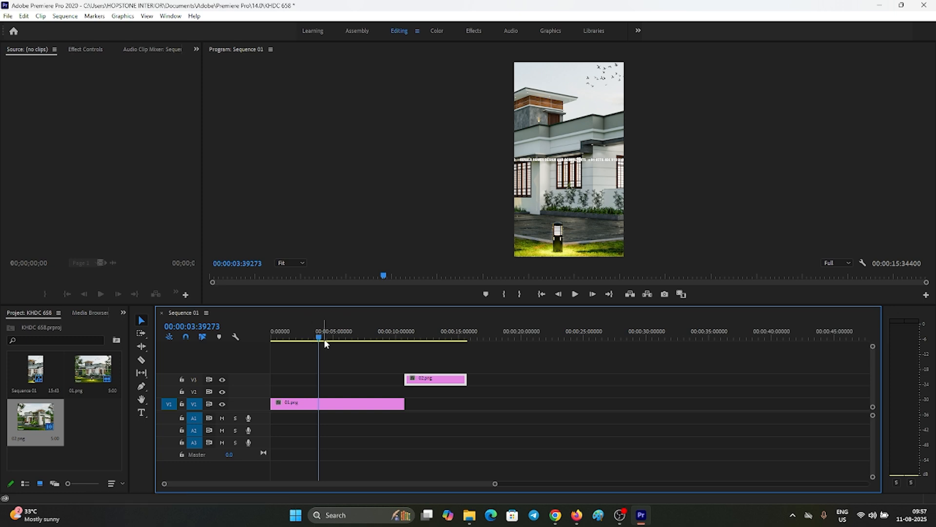
Extend the end of the 02.png clip on track V3 to about 20 seconds and scrub through the sequence
click(357, 337)
drag(503, 335, 521, 335)
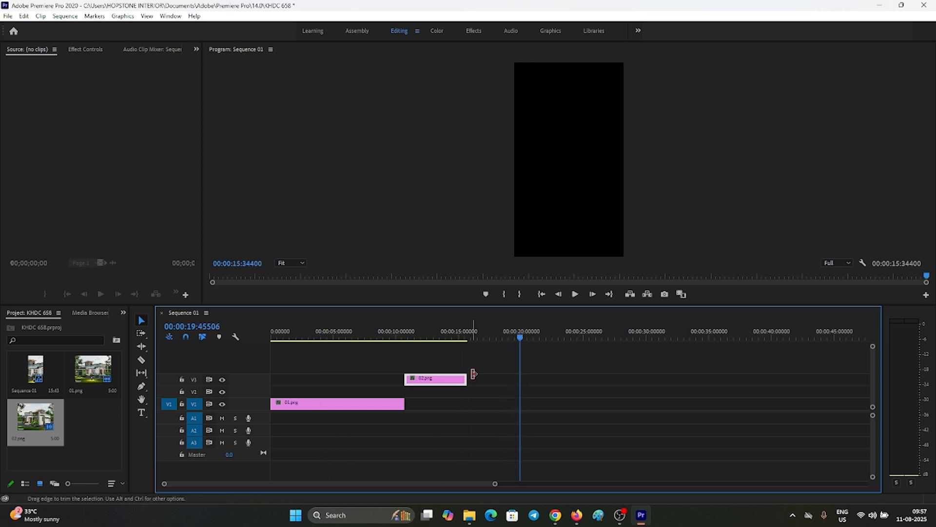
drag(468, 377, 519, 376)
drag(420, 335, 334, 346)
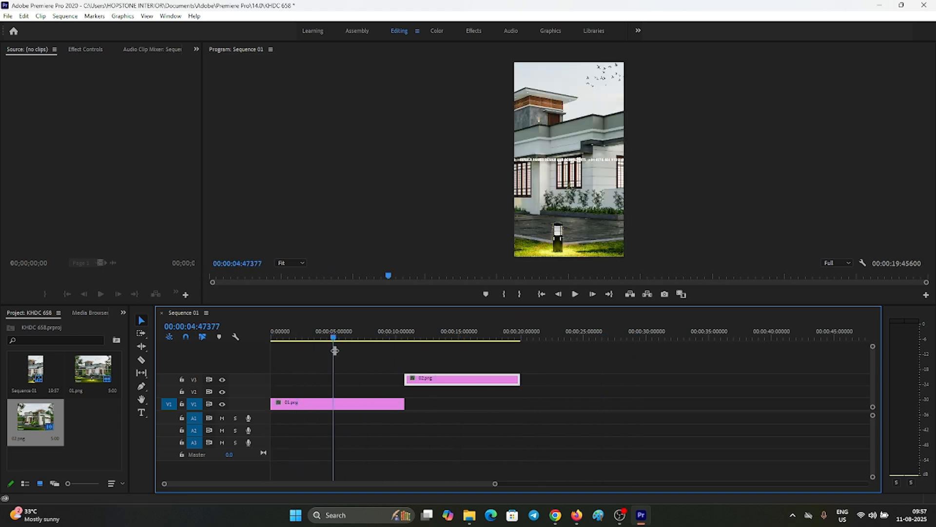
Select the 01.png clip, return the playhead to the sequence start, and show the clip's effect controls
click(340, 407)
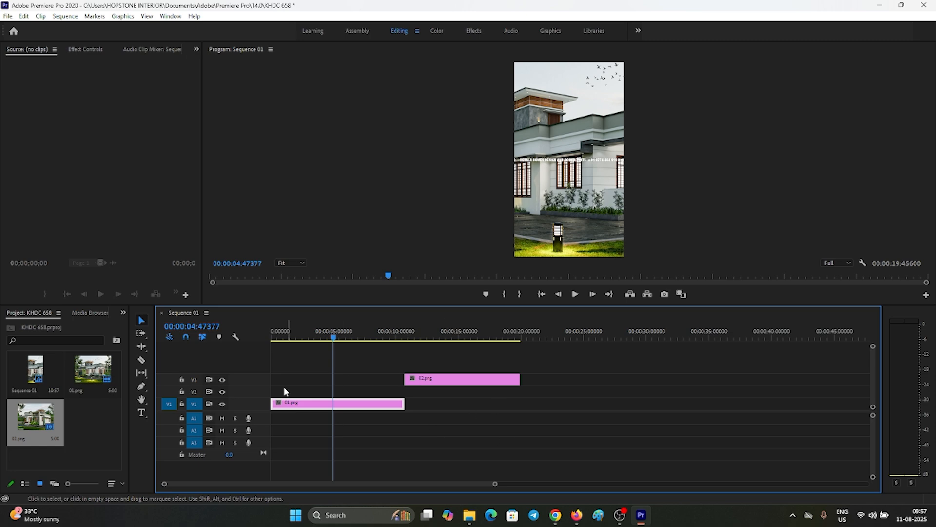
drag(500, 342, 270, 343)
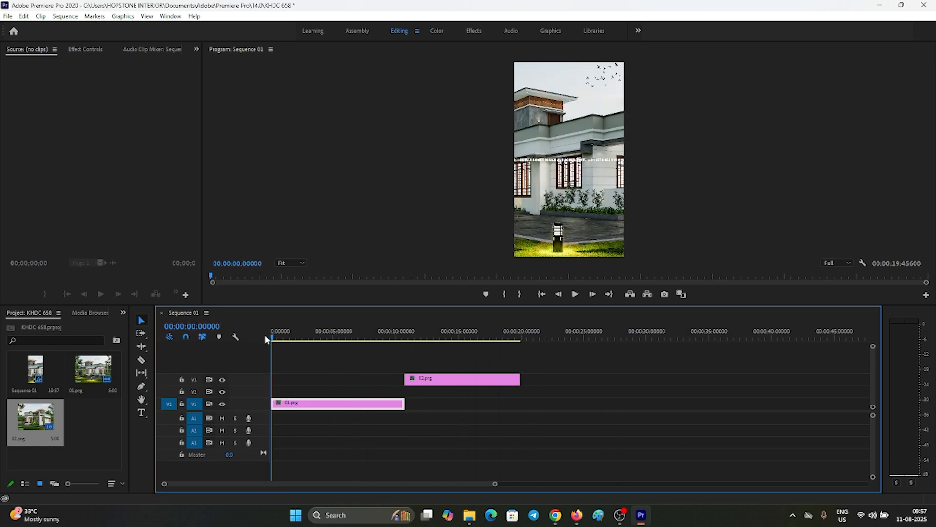
click(625, 520)
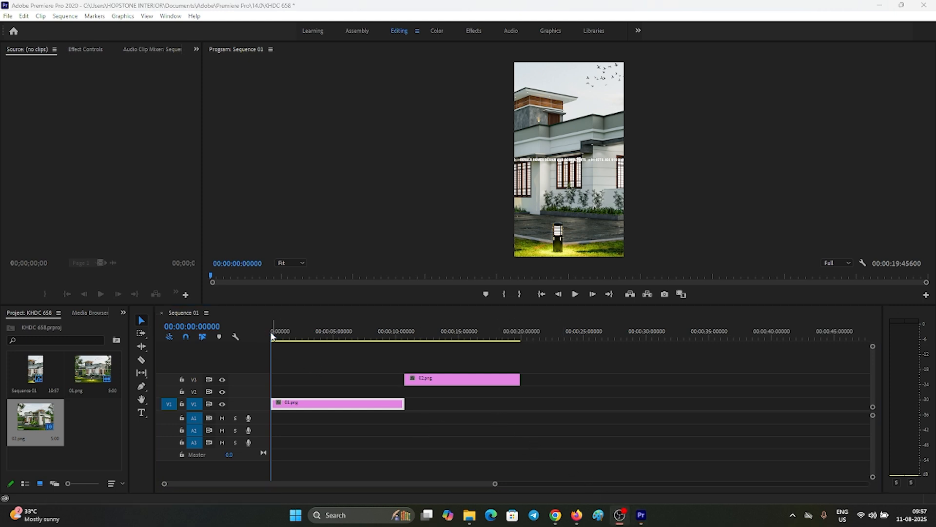
mouse_move(271, 336)
mouse_down()
mouse_move(324, 337)
mouse_move(271, 336)
mouse_up()
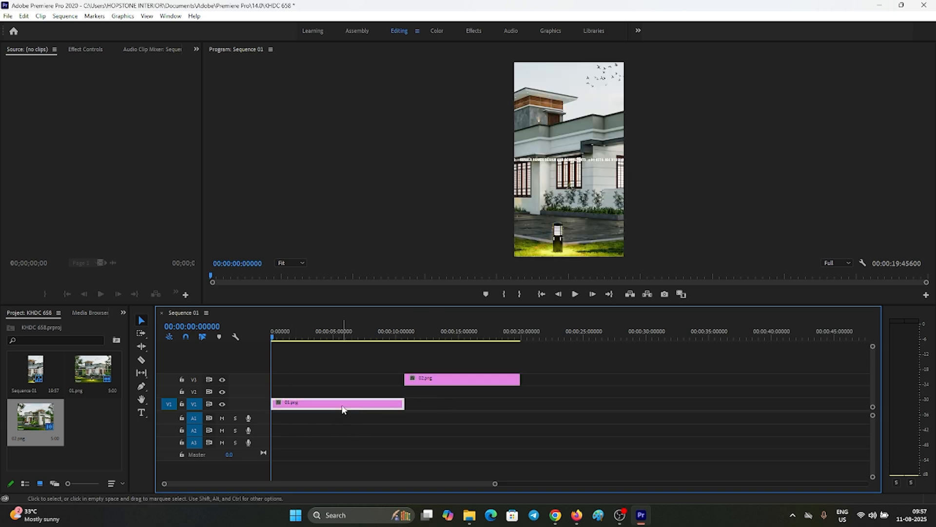
click(89, 48)
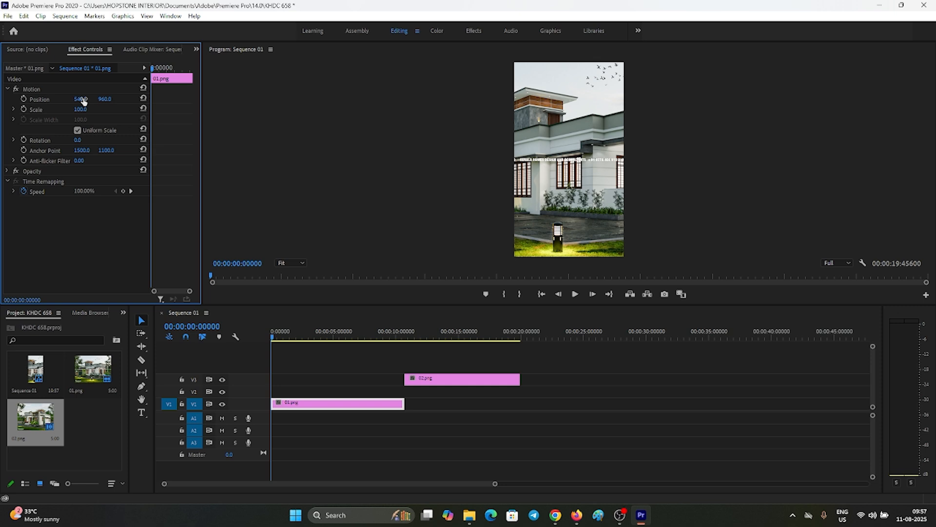
Try out shifting the 01.png clip horizontally and vertically in the frame, ending at position 1105, 830
drag(83, 100, 10, 100)
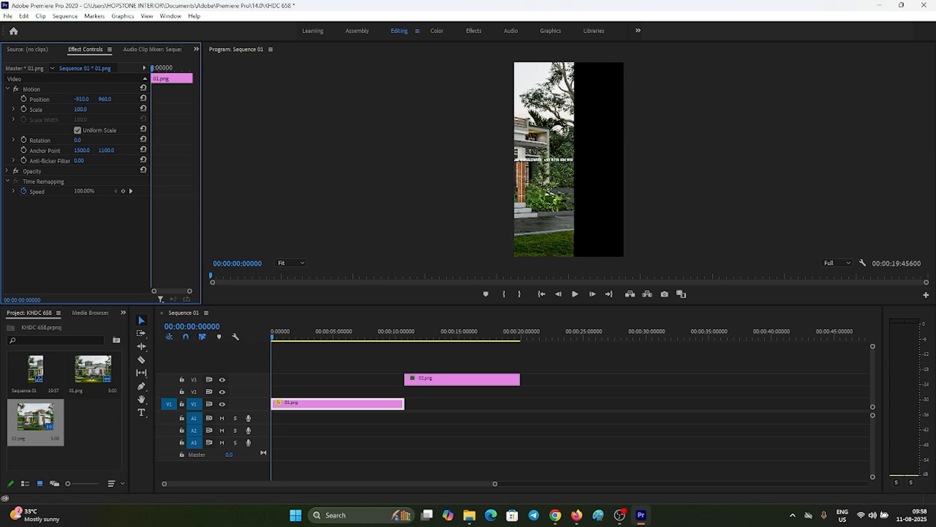
drag(498, 100, 359, 100)
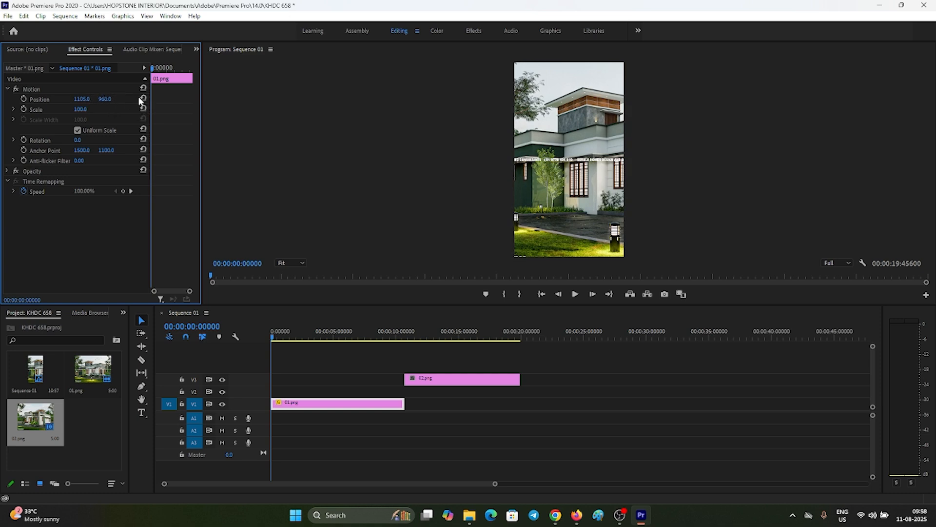
drag(105, 99, 41, 99)
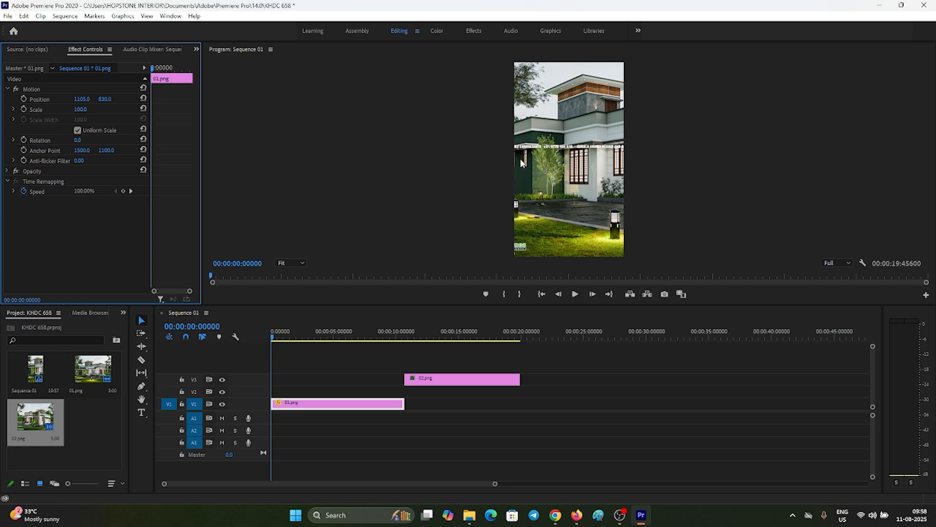
View the full 01.png image in the photo viewer to check its whole composition and close it
key(super+e)
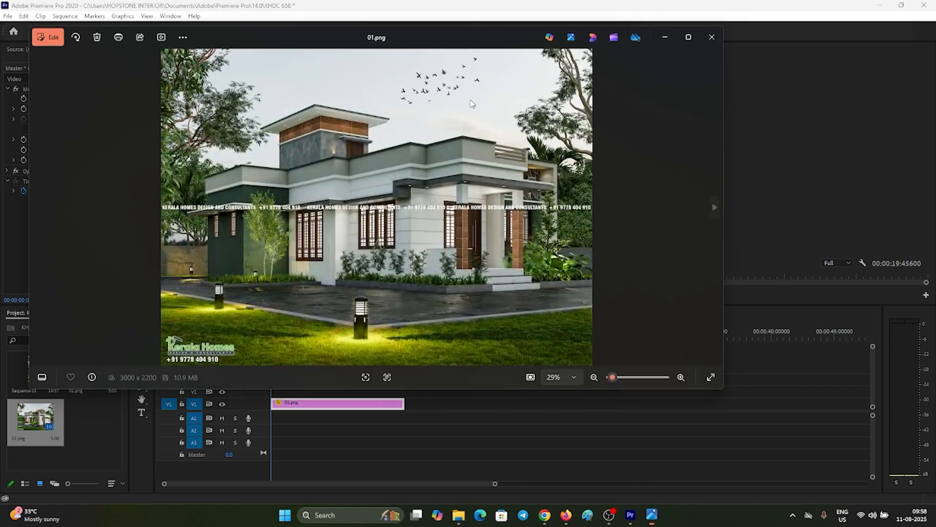
drag(412, 33, 441, 97)
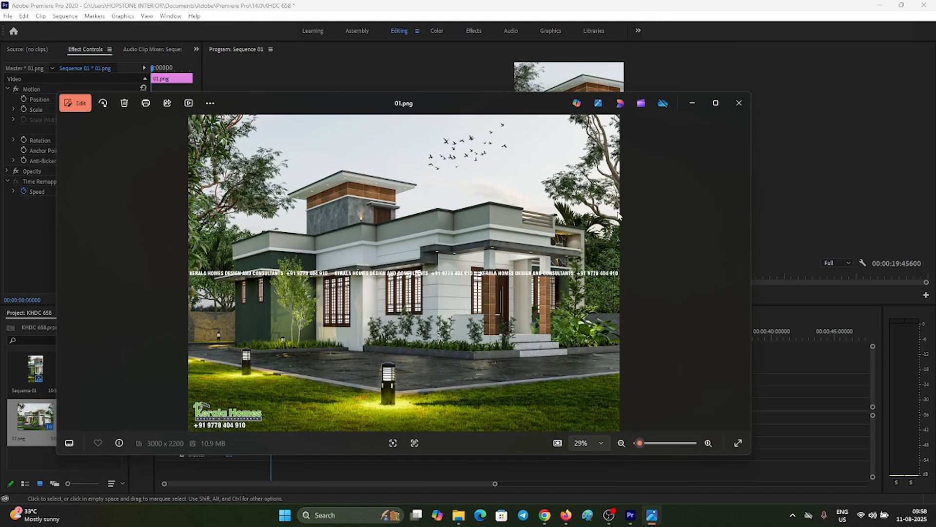
click(740, 102)
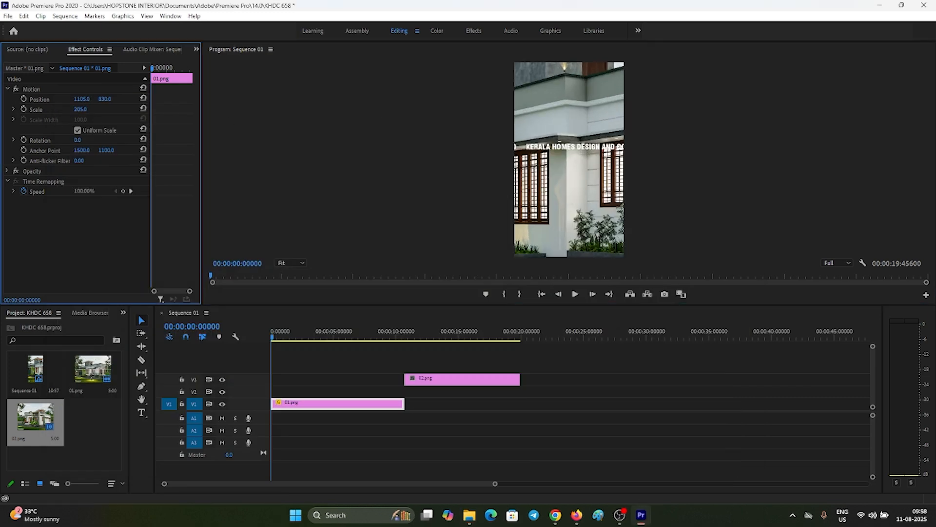
Try out enlarging the 01.png clip's scale and reset both its scale and position to the defaults
drag(80, 109, 203, 113)
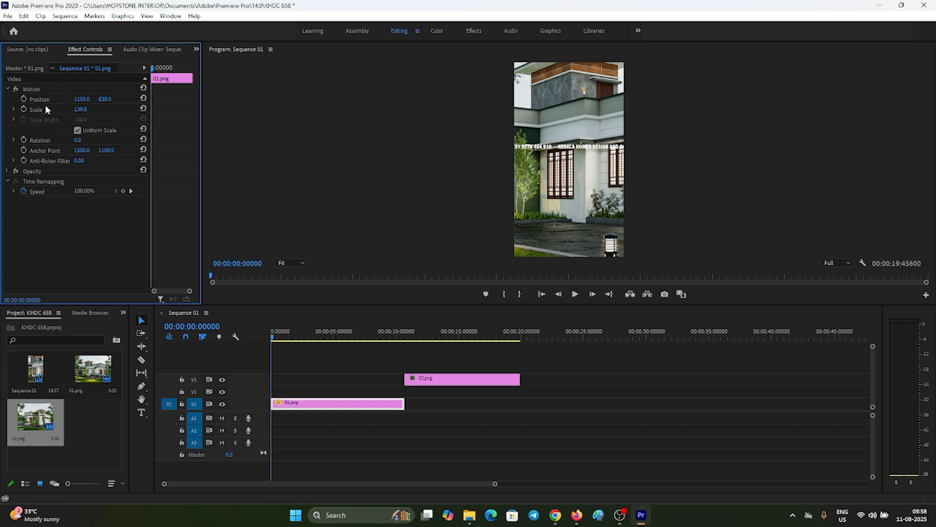
click(142, 109)
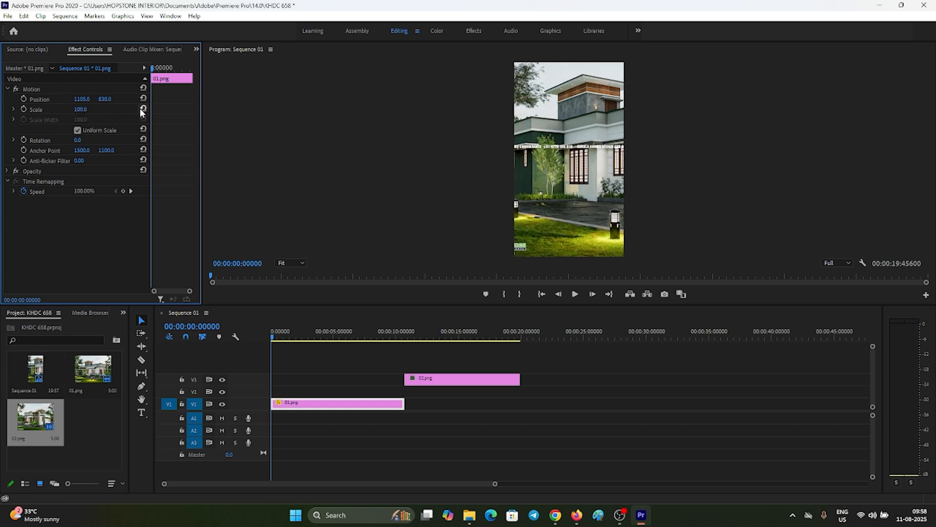
click(143, 98)
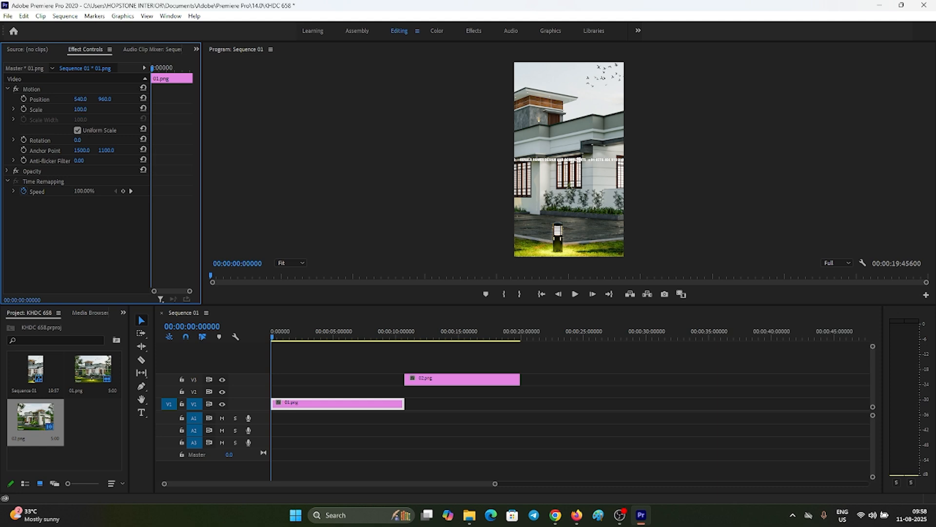
Try out scaling the 01.png clip down to 44 and back up to 90, and reset the scale
drag(80, 109, 53, 109)
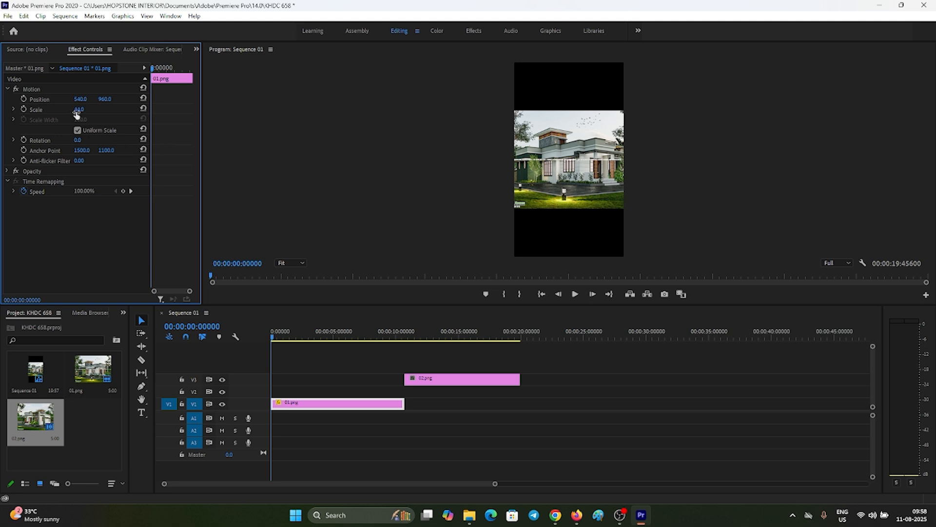
mouse_move(78, 109)
mouse_down()
mouse_move(100, 109)
mouse_move(93, 109)
mouse_up()
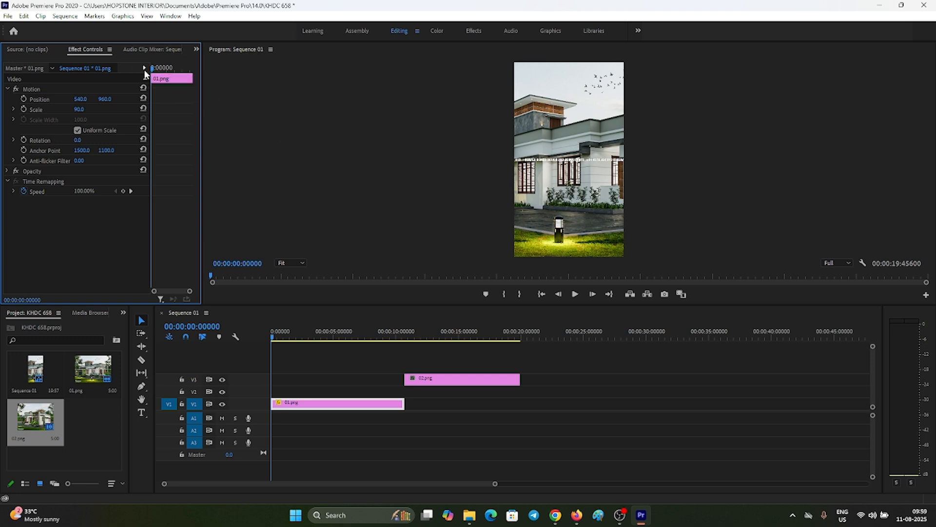
click(144, 108)
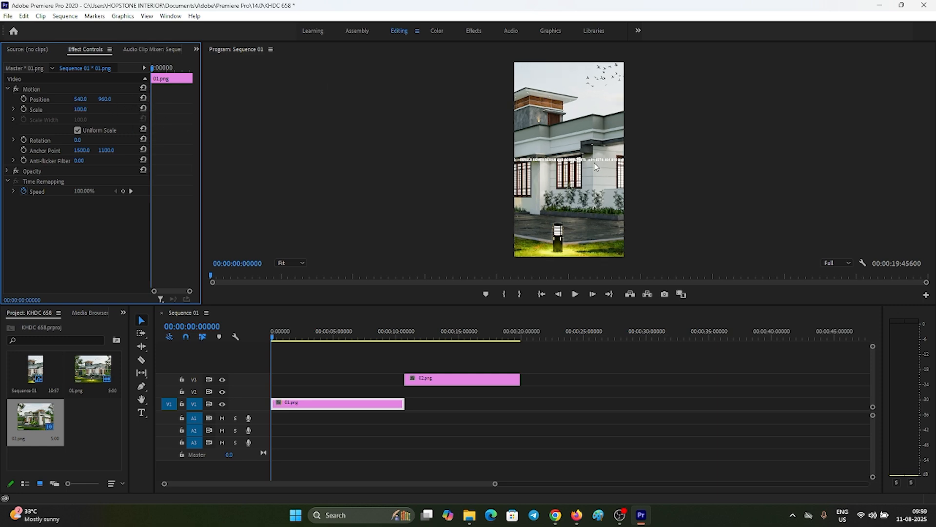
Set the 01.png clip's scale to 92 and horizontal position to 1375, and widen its keyframe area
mouse_move(80, 109)
mouse_down()
mouse_move(70, 109)
mouse_move(87, 108)
mouse_up()
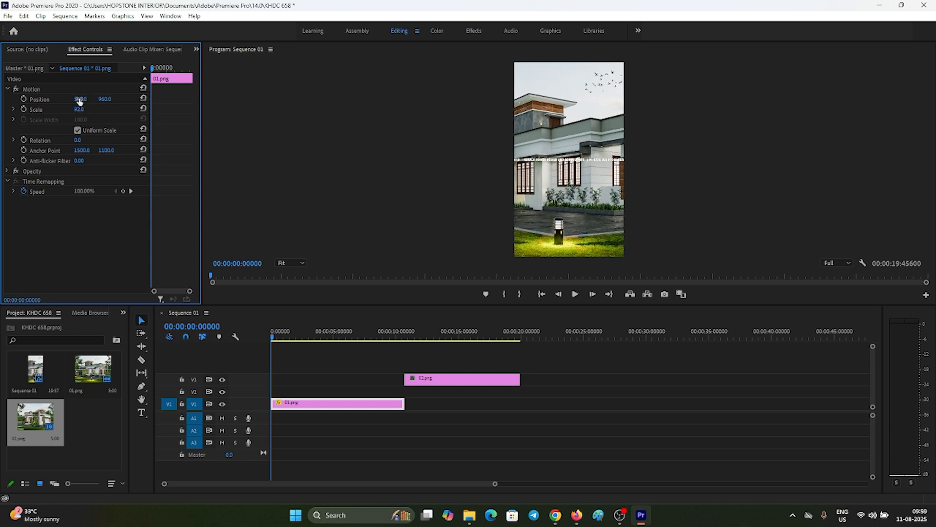
drag(81, 99, 388, 127)
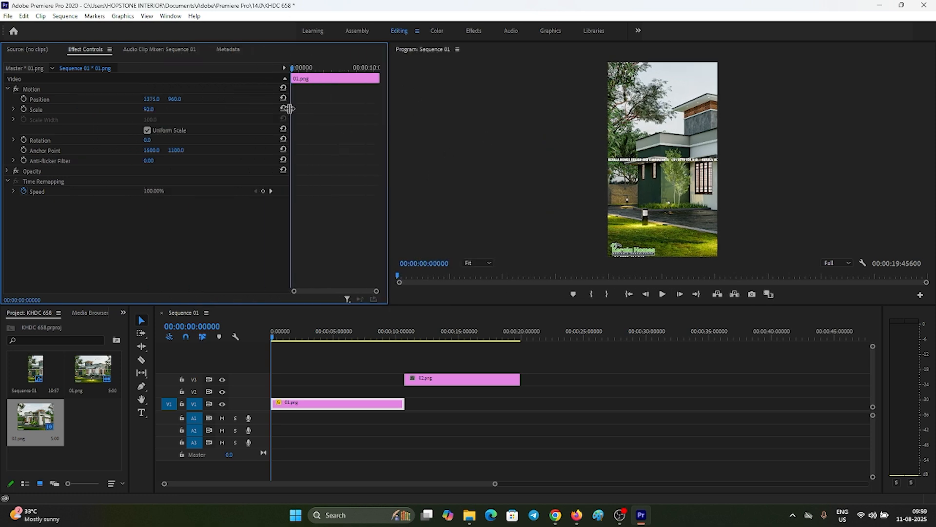
drag(232, 110, 151, 112)
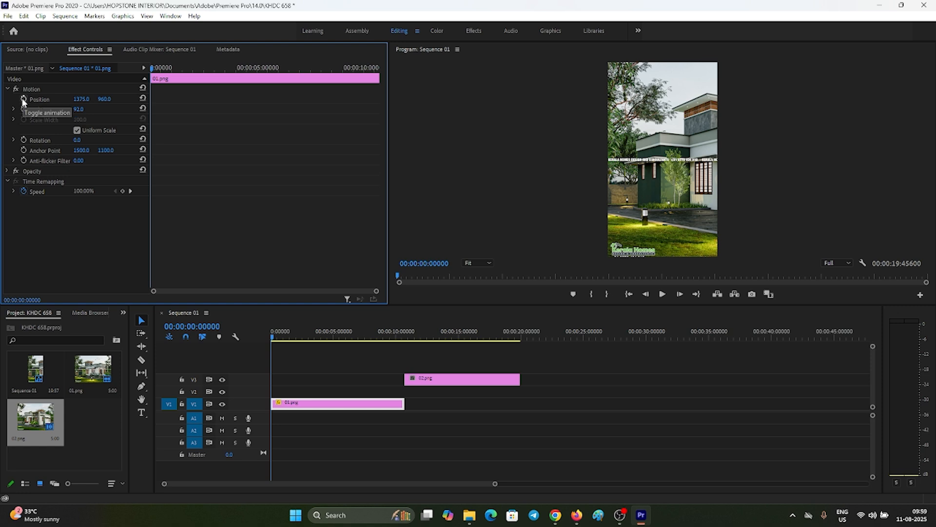
Keyframe the 01.png clip's Position at its start and add a second keyframe at its end with horizontal position -290
click(24, 99)
click(24, 99)
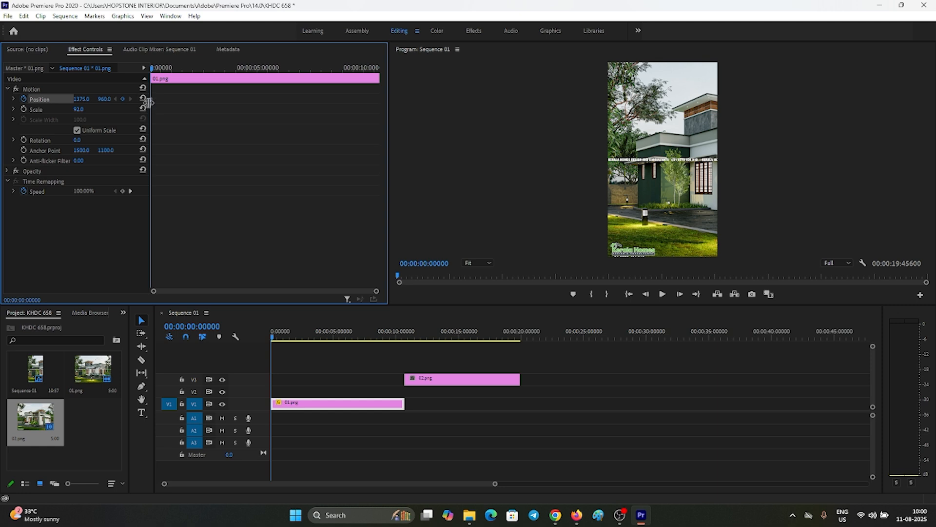
drag(155, 71, 400, 105)
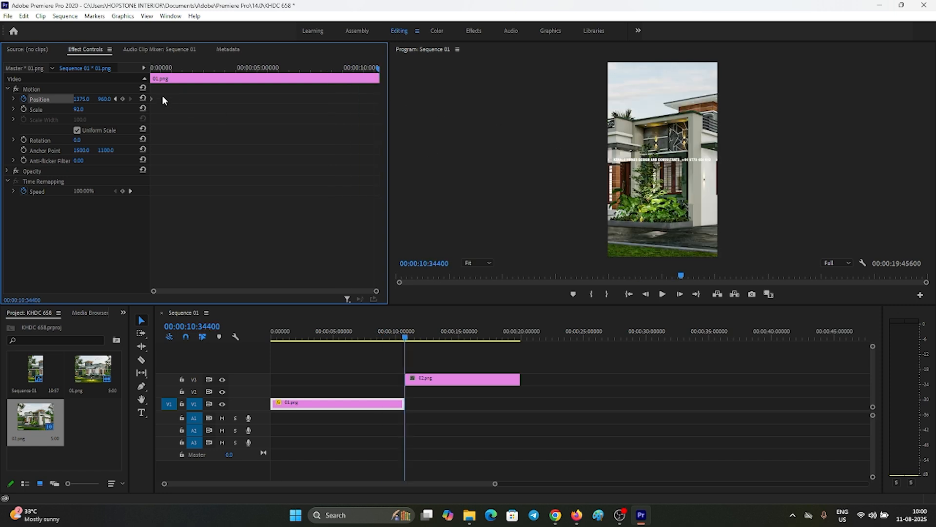
mouse_move(83, 97)
mouse_down()
mouse_move(75, 97)
mouse_move(97, 99)
mouse_up()
drag(377, 68, 321, 72)
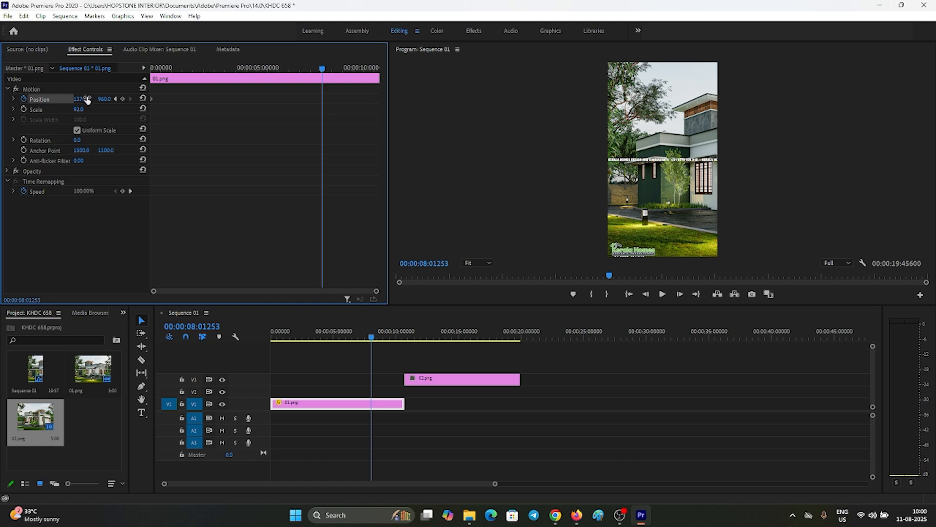
drag(80, 99, 2, 99)
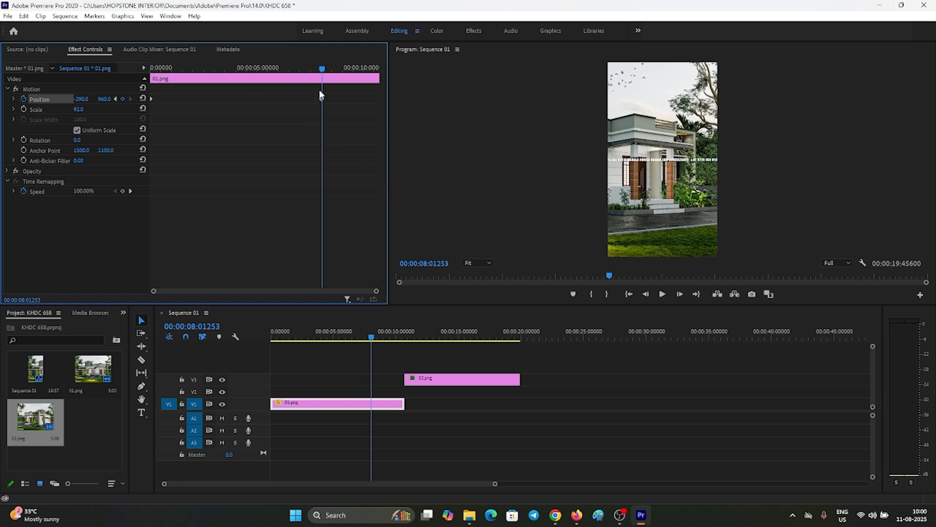
drag(322, 99, 356, 100)
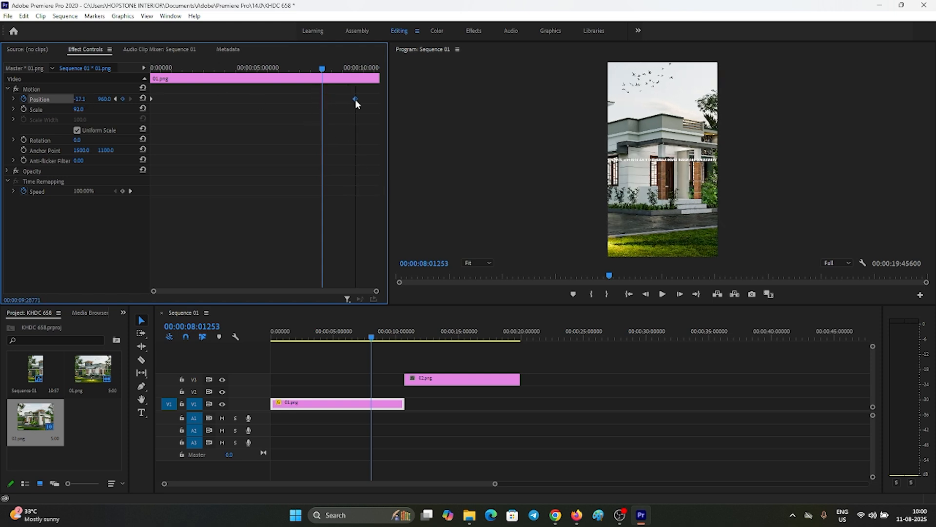
Play the sequence from the start to review the 01.png panning animation up to the 02.png clip
key(Home)
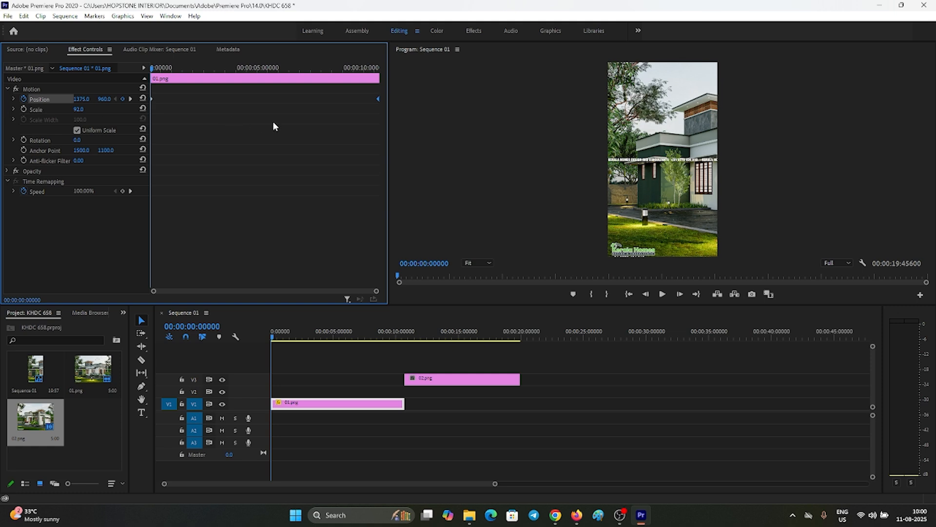
key(space)
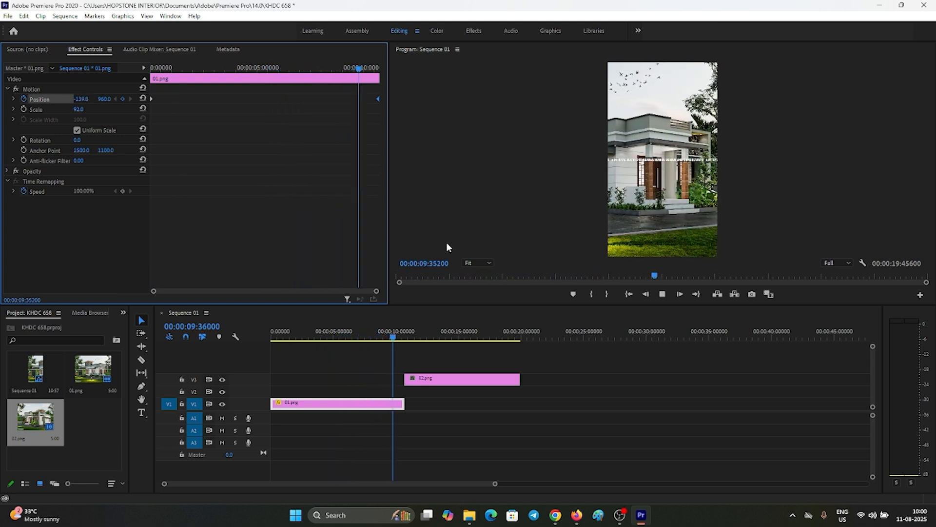
key(space)
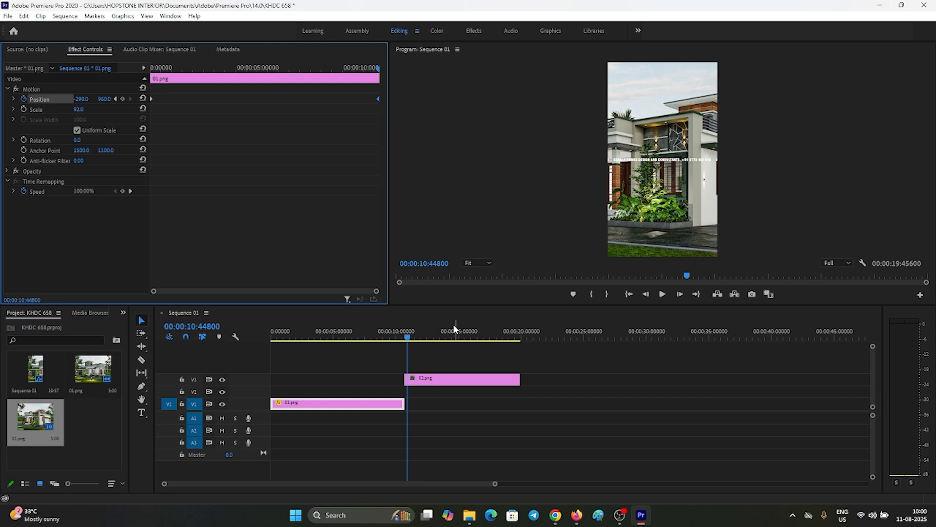
Switch to the Downloads folder in File Explorer, enlarge its window and select the ReelAudio-81206 file
click(468, 516)
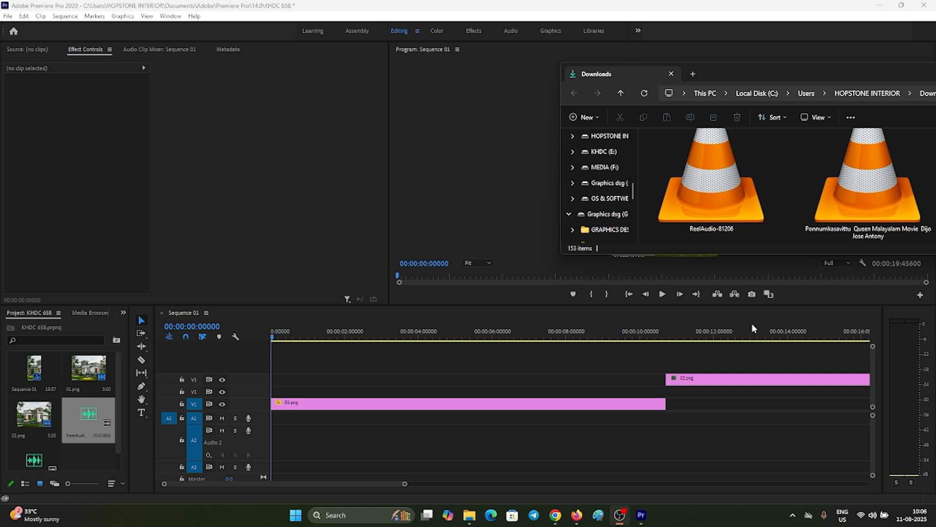
scroll(745, 147, up, 1)
scroll(708, 185, down, 1)
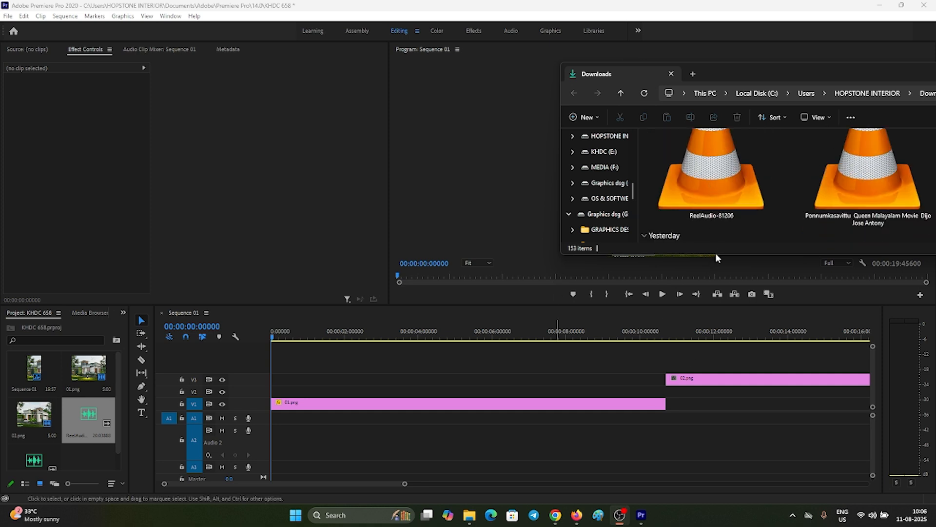
drag(716, 255, 716, 335)
scroll(713, 225, up, 1)
click(713, 226)
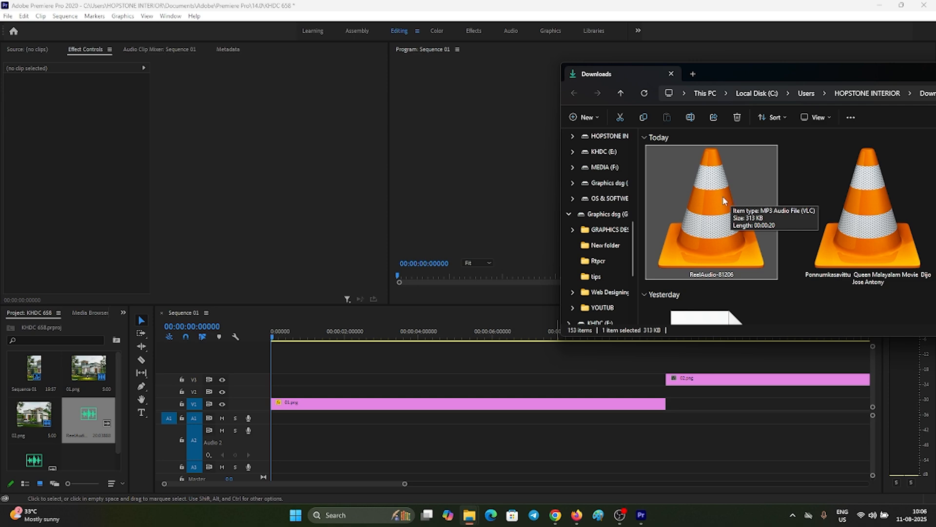
click(266, 428)
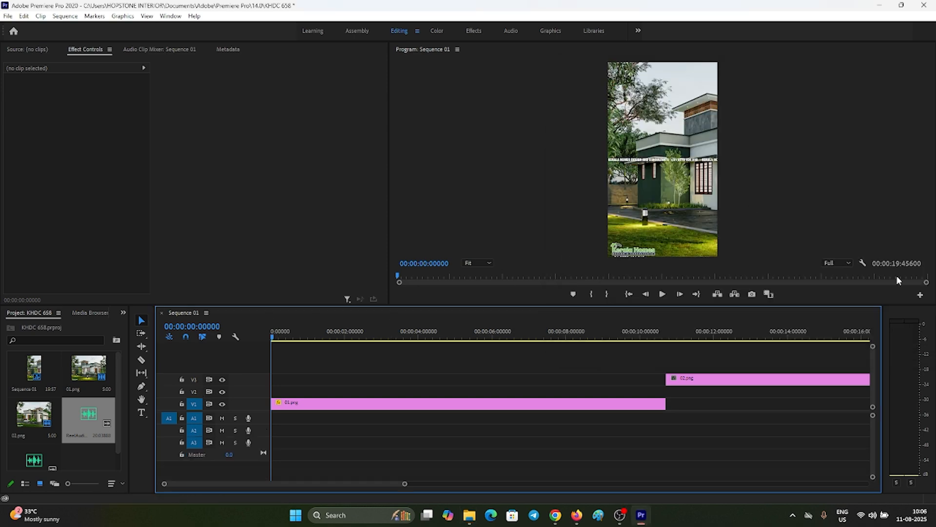
mouse_move(469, 515)
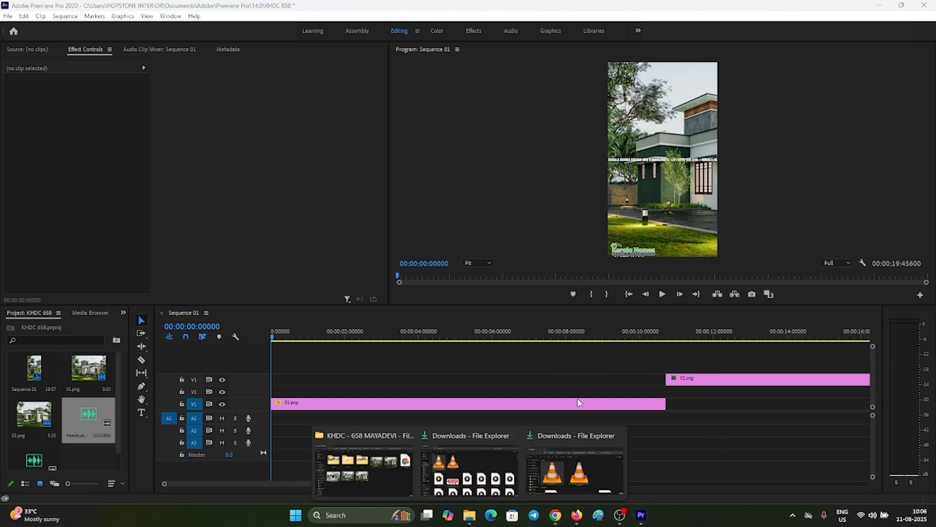
click(560, 471)
drag(715, 211, 743, 227)
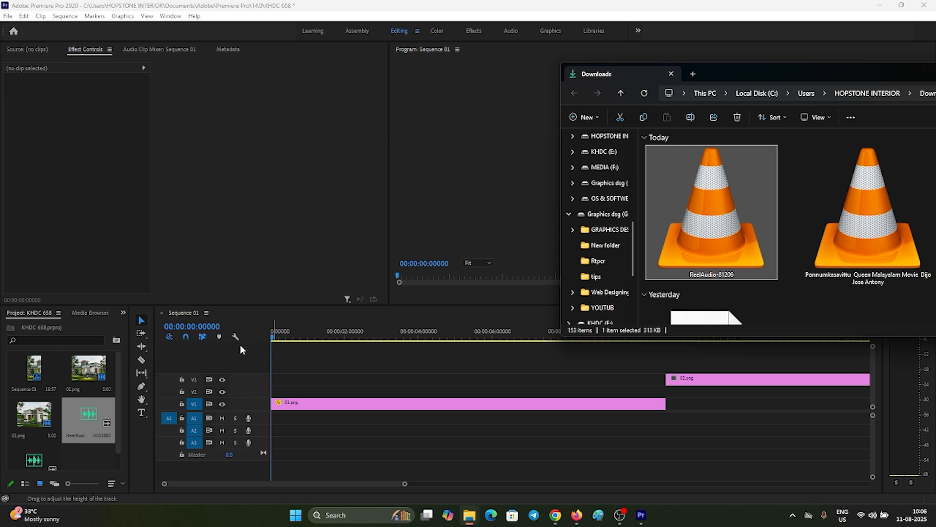
Add one video track after Video 3 and one standard audio track after Audio 3 to the sequence
right_click(232, 362)
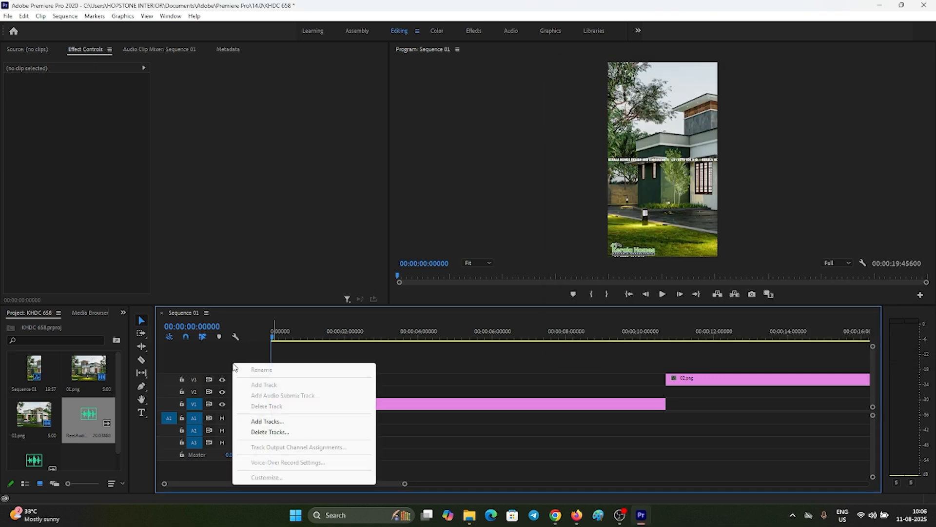
click(268, 421)
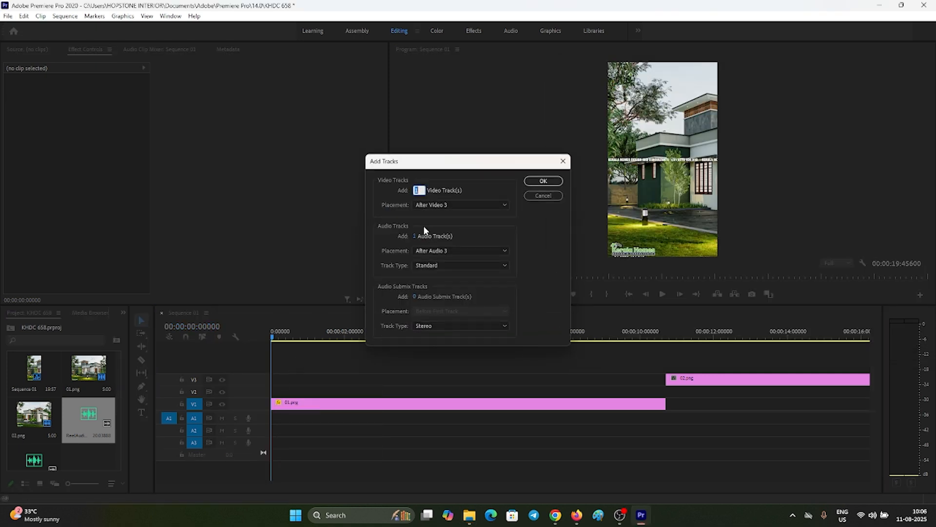
click(558, 182)
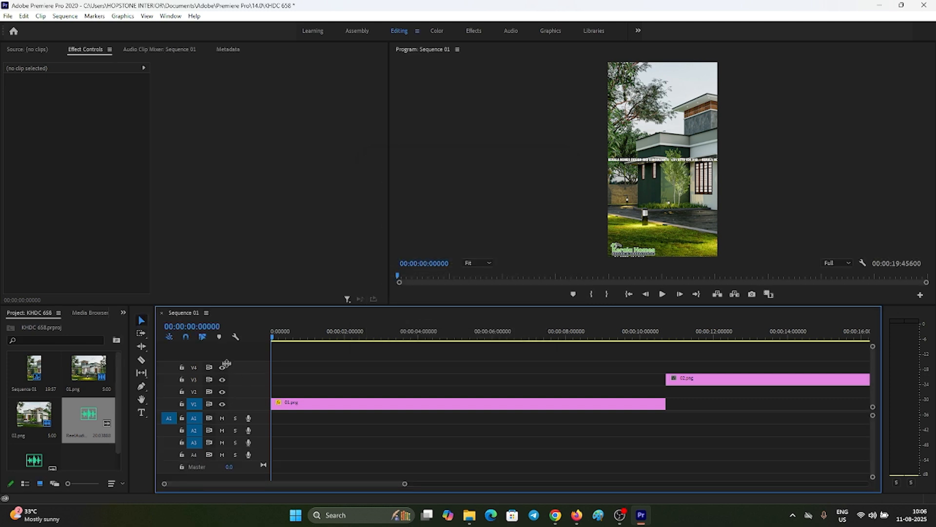
scroll(284, 414, down, 1)
scroll(281, 424, up, 1)
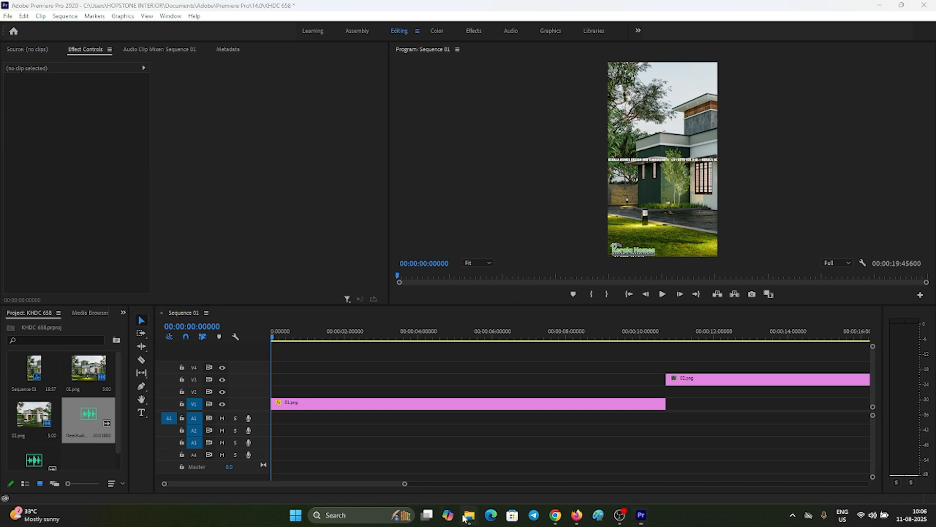
Place ReelAudio-81206 from the Downloads folder on audio track A3 at the sequence start, and delete that clip again
mouse_move(469, 515)
click(555, 474)
drag(731, 219, 337, 444)
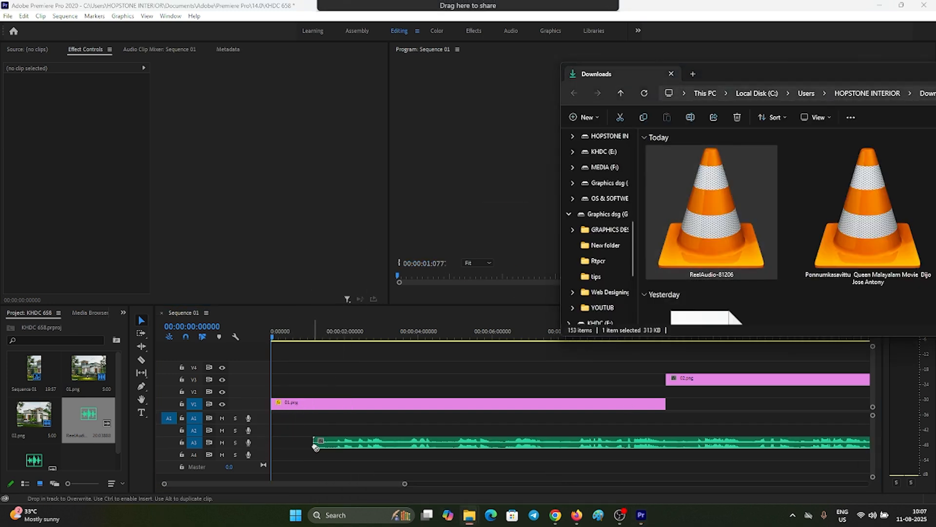
click(378, 443)
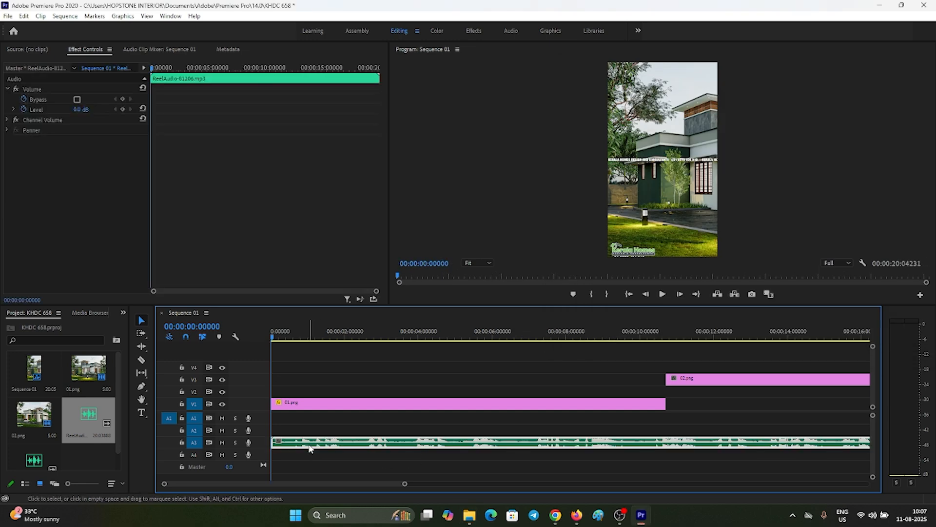
key(Delete)
click(483, 520)
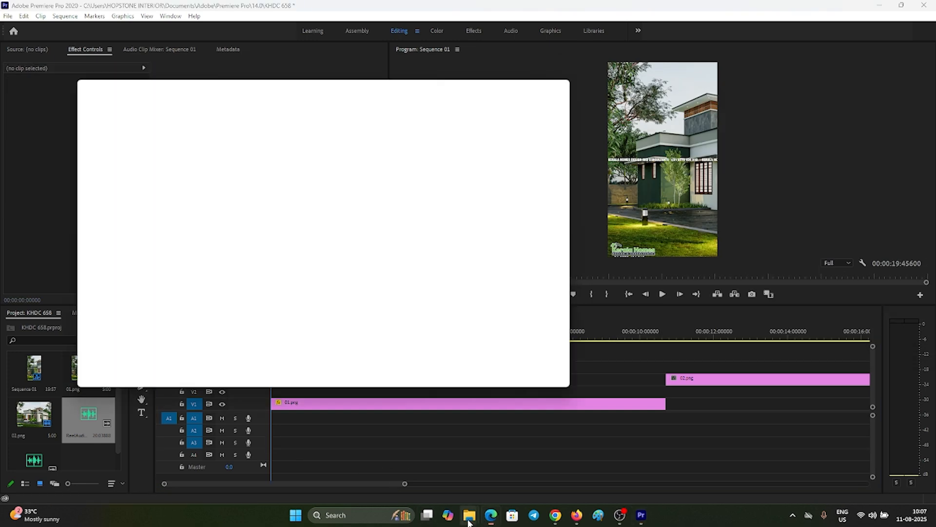
click(468, 520)
click(571, 83)
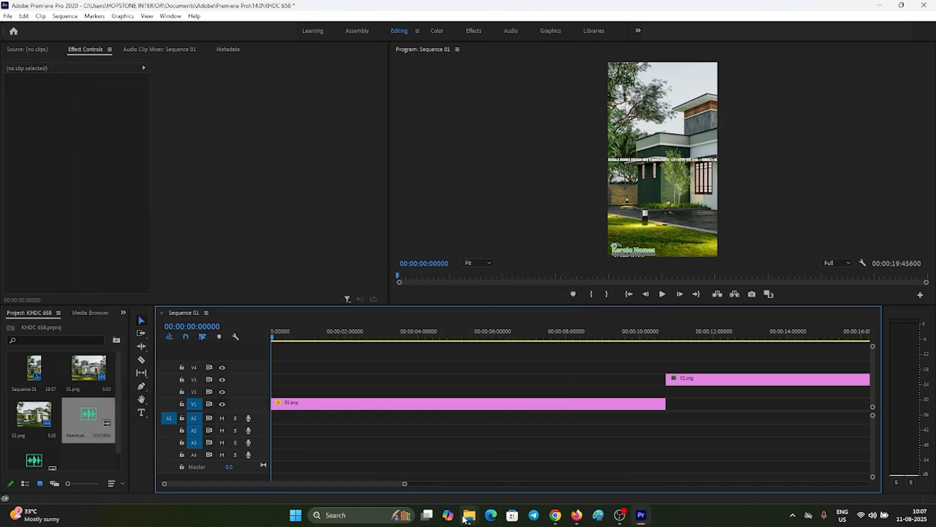
Import ReelAudio-81206 from the Downloads folder into the project and place it on audio track A2 at the sequence start
mouse_move(469, 515)
click(470, 466)
drag(733, 210, 73, 439)
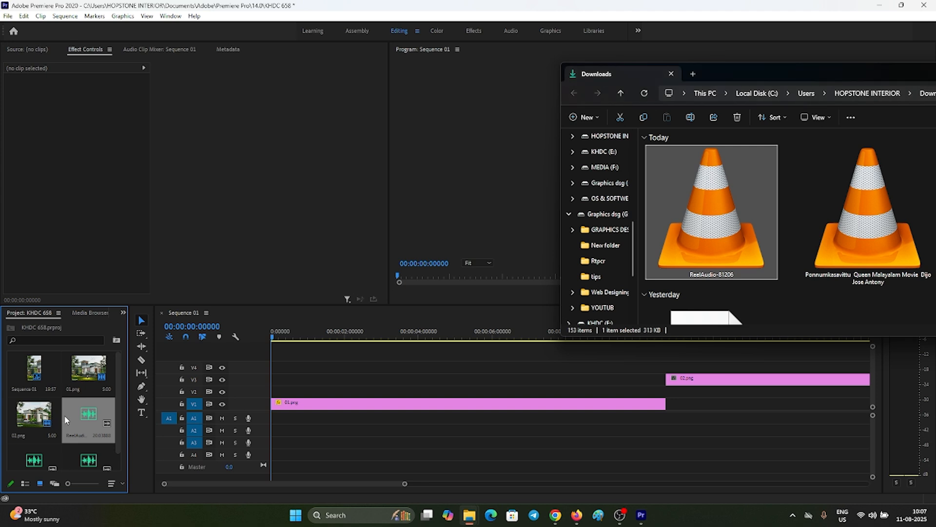
drag(86, 419, 272, 429)
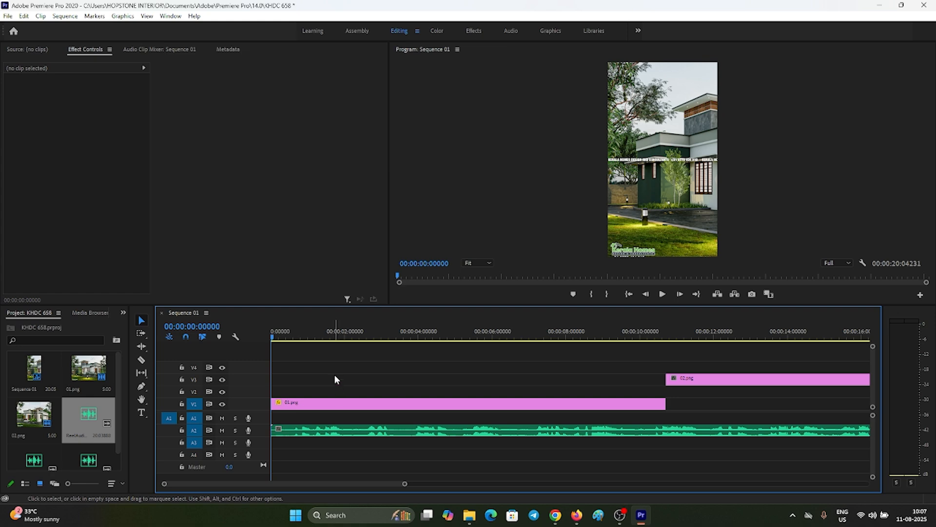
Play the sequence from the start into the 02.png clip to review the panning animation with the reel audio
key(space)
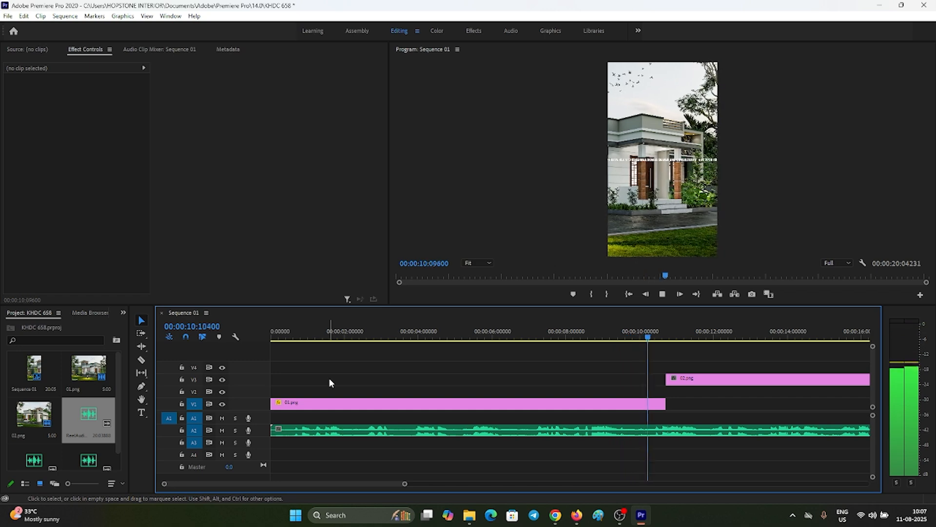
key(space)
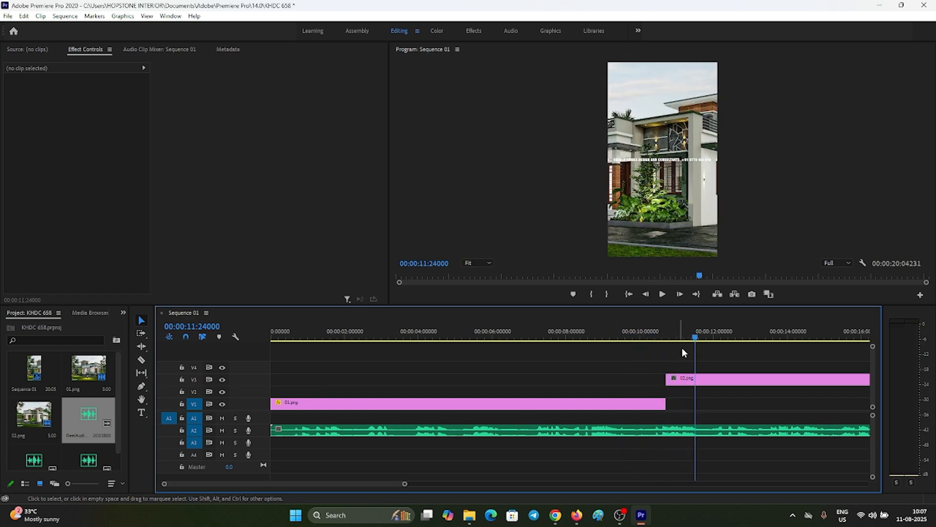
drag(689, 338, 488, 463)
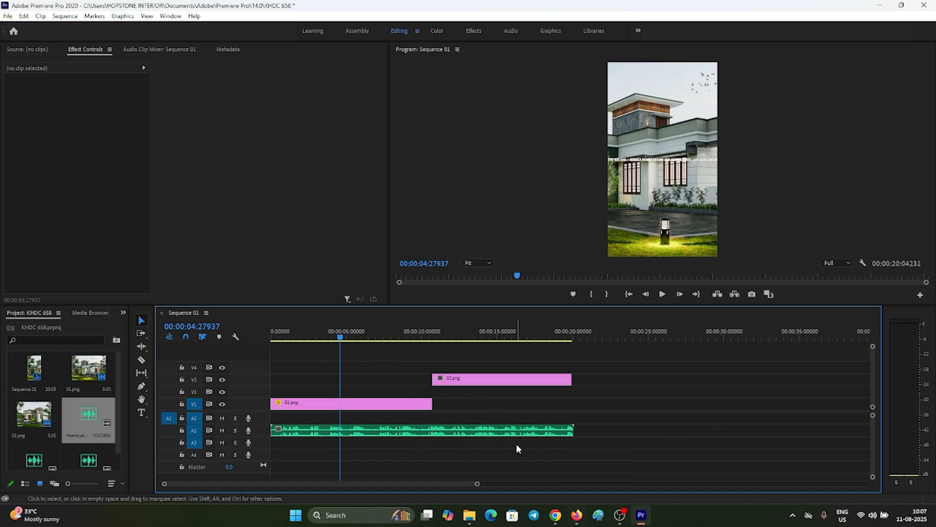
Expand the Audio 2 track to display the reel audio clip's waveform at a larger height
click(565, 434)
click(584, 429)
double_click(258, 431)
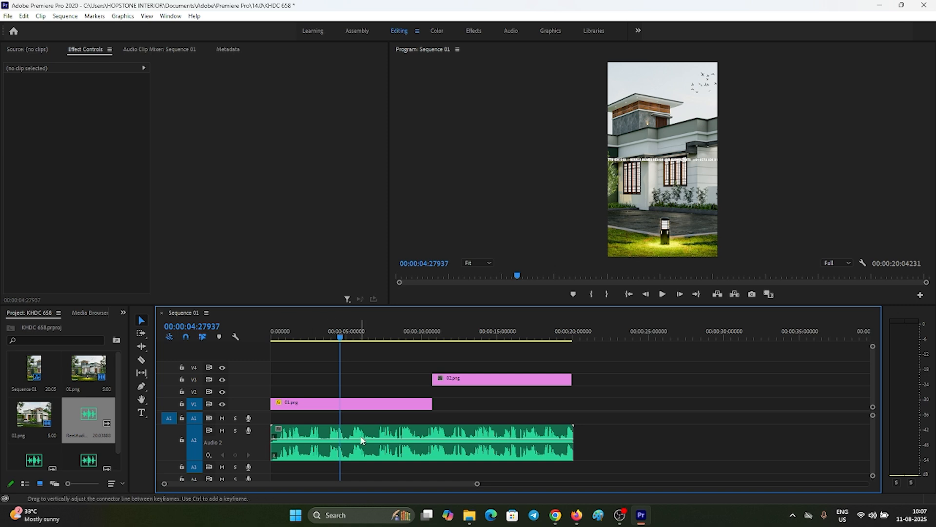
double_click(252, 445)
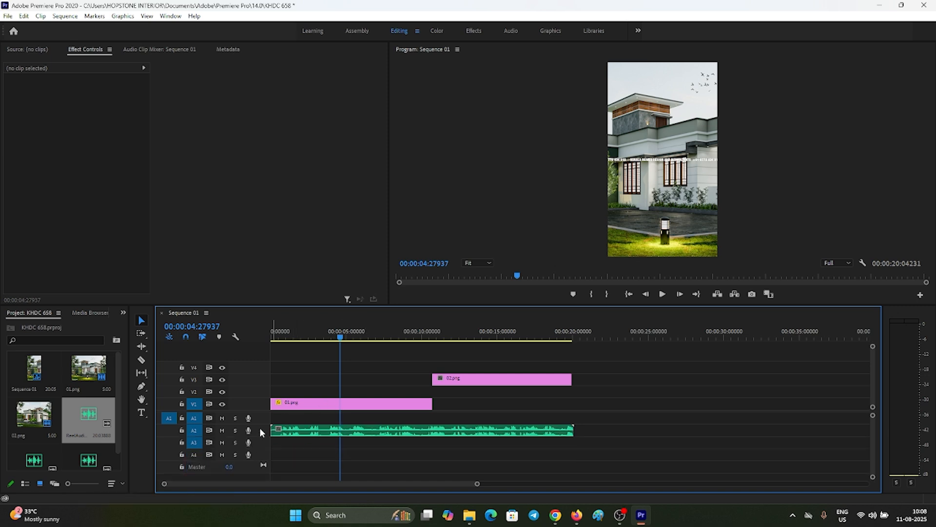
double_click(264, 430)
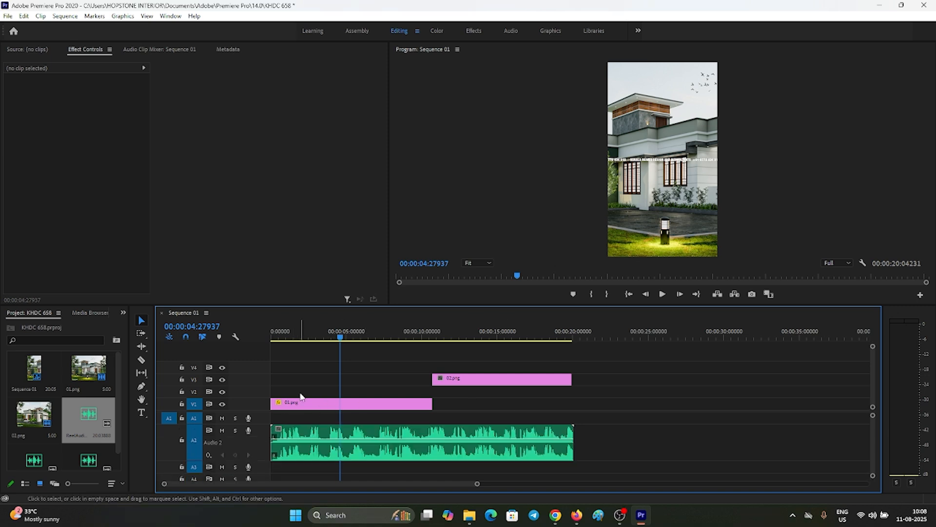
Try raising the volume line of the reel audio clip on Audio 2, and undo the change
mouse_move(339, 337)
mouse_down()
mouse_move(261, 341)
mouse_move(341, 338)
mouse_move(327, 342)
mouse_up()
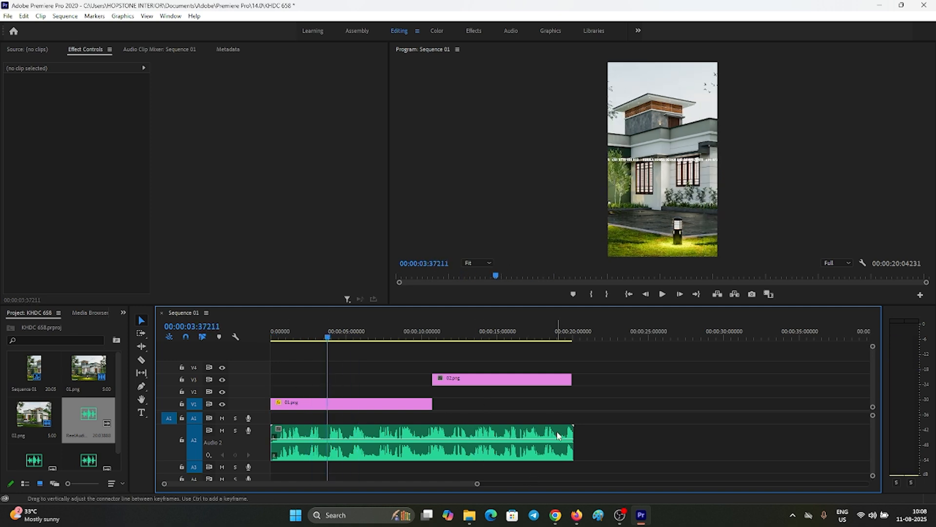
drag(554, 440, 559, 428)
click(595, 437)
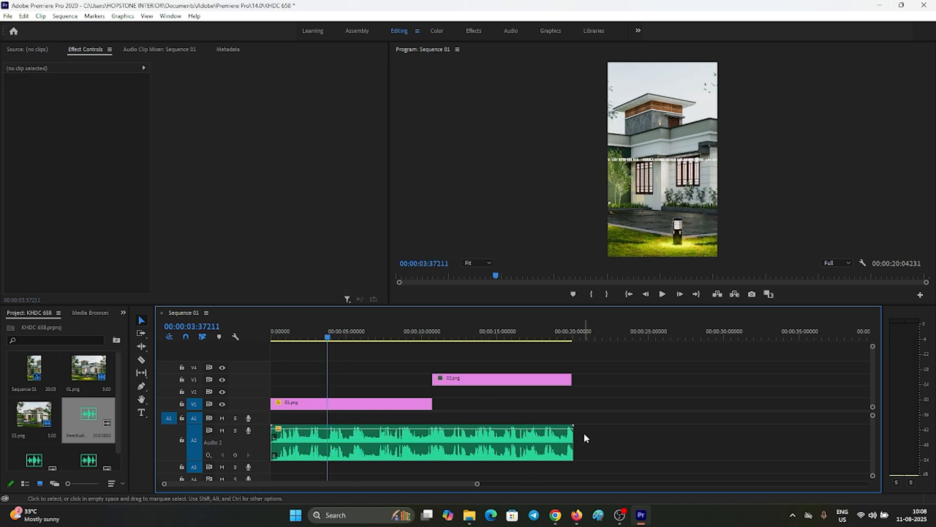
key(ctrl+z)
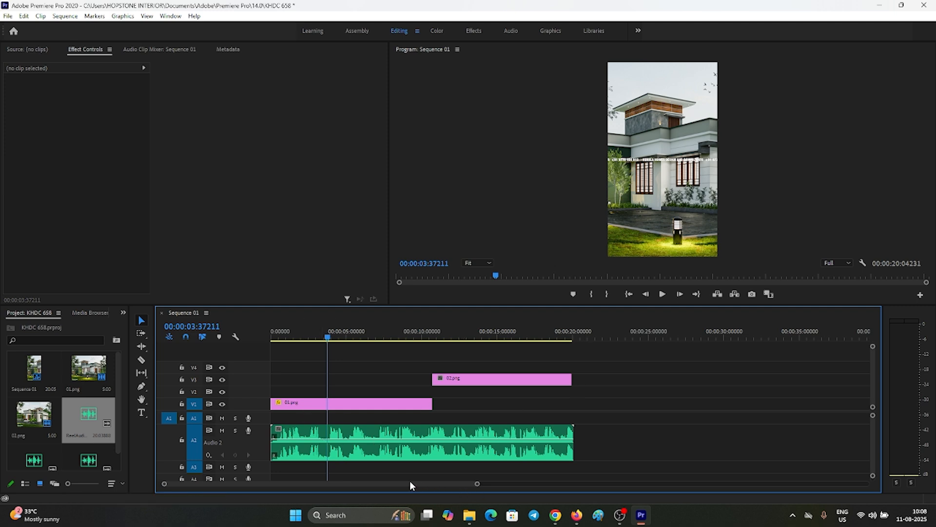
Set the 02.png clip's scale to 89 and its horizontal position to -237
drag(476, 484, 508, 490)
drag(495, 489, 467, 487)
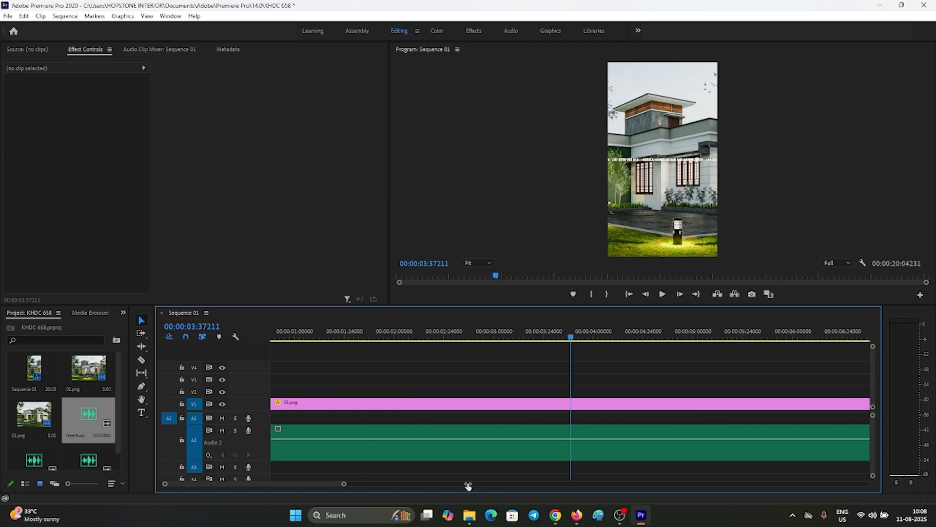
drag(309, 486, 51, 498)
drag(609, 336, 247, 395)
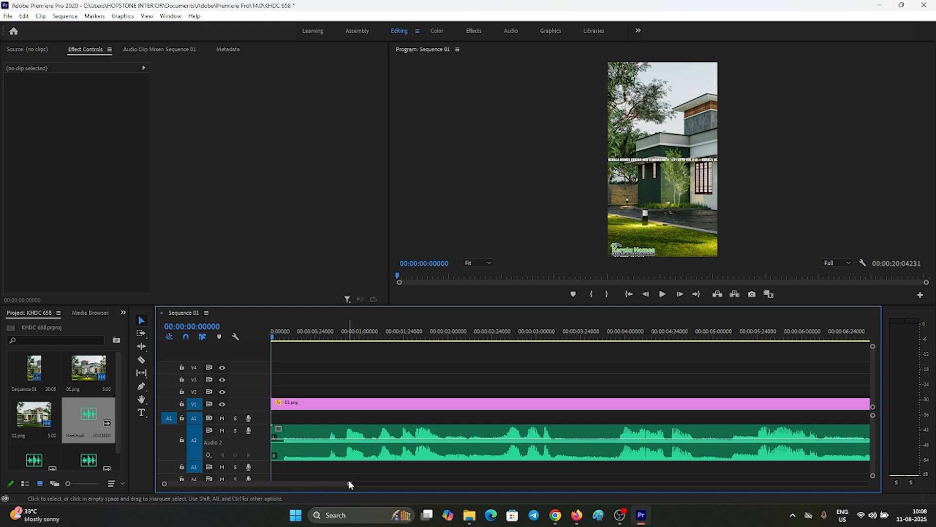
drag(349, 483, 493, 464)
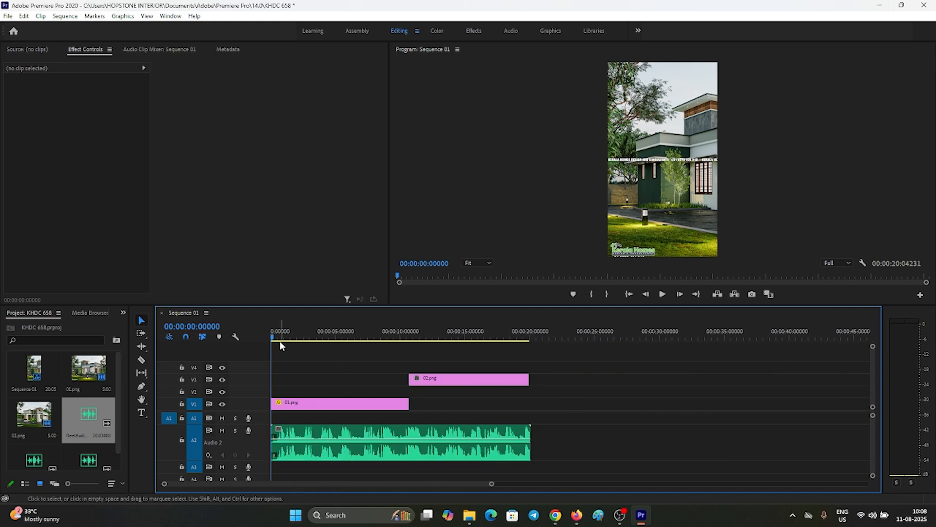
click(454, 380)
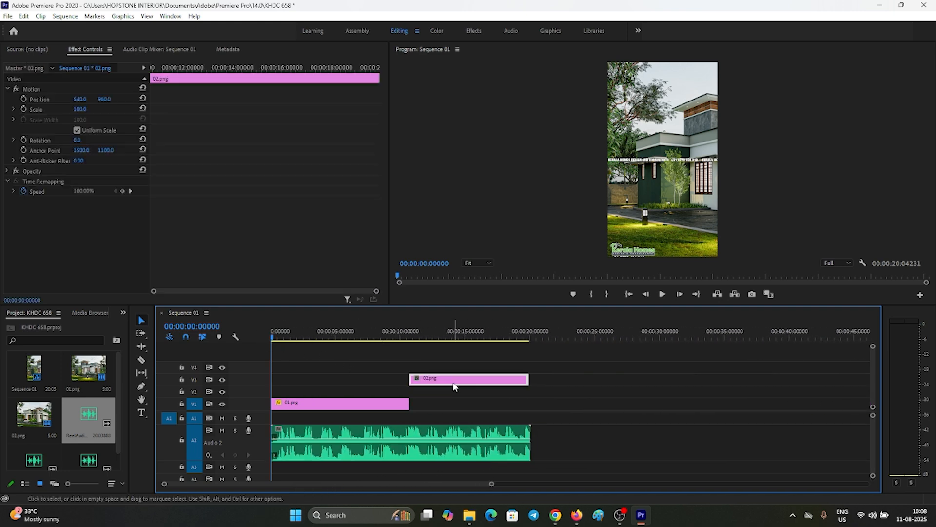
drag(273, 338, 437, 355)
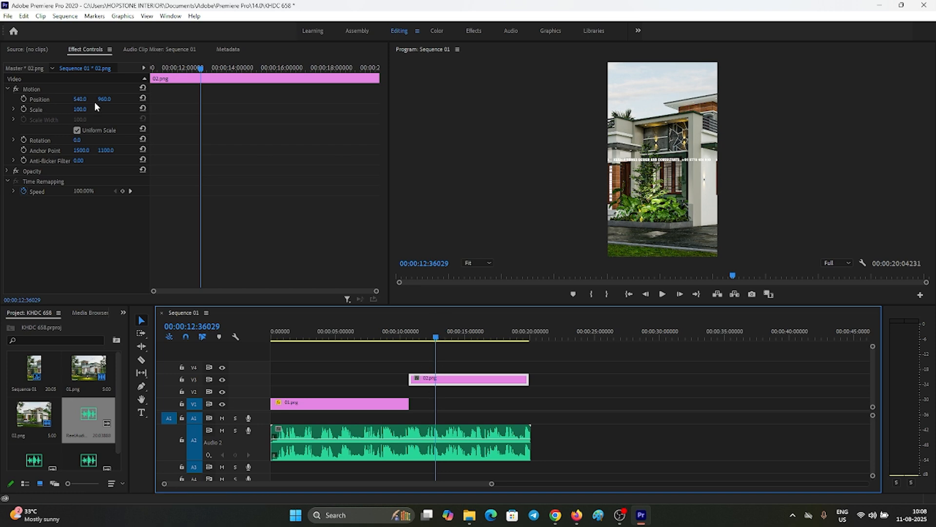
drag(80, 111, 88, 109)
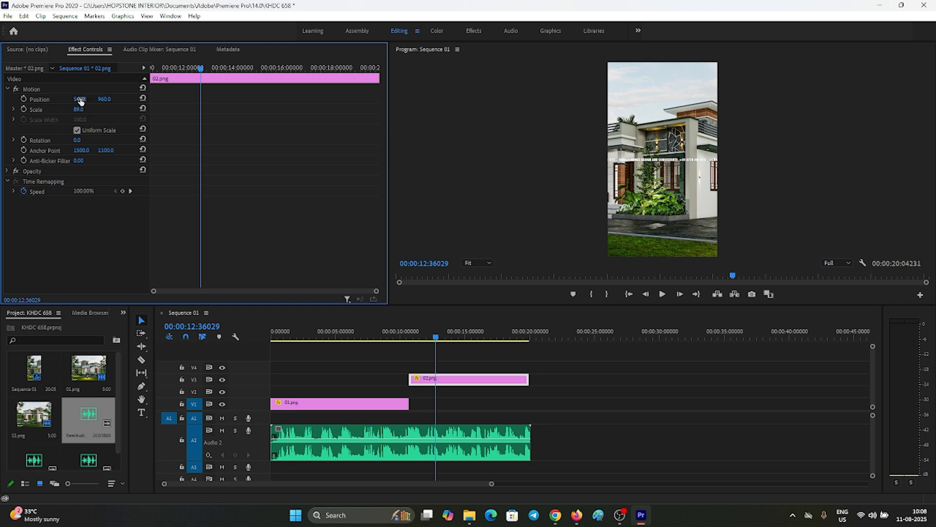
drag(83, 100, 213, 130)
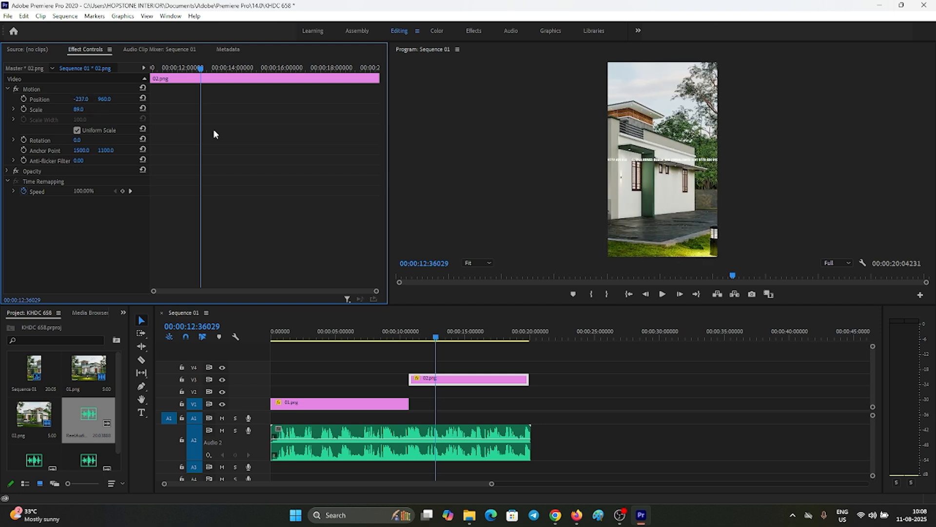
Enable position keyframing on the 02.png clip with horizontal position -237, and place that keyframe at the clip's start
click(23, 98)
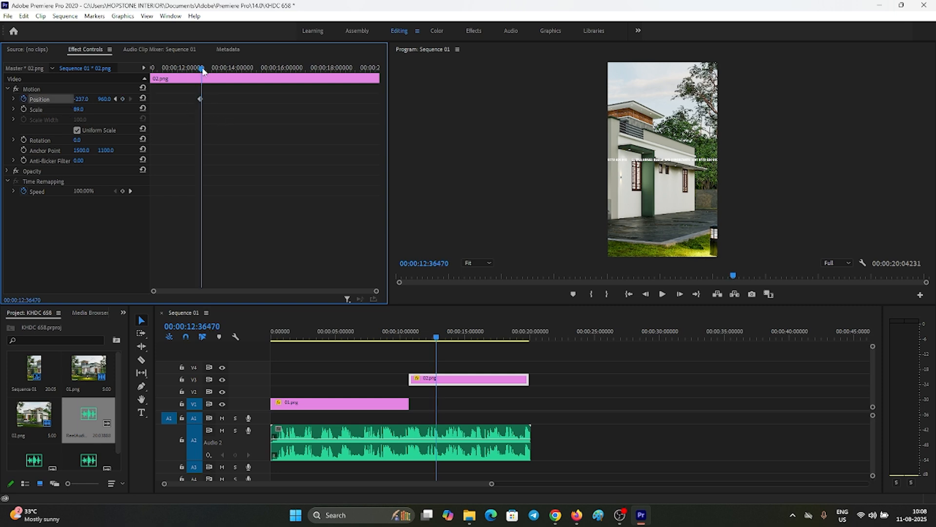
drag(204, 68, 249, 68)
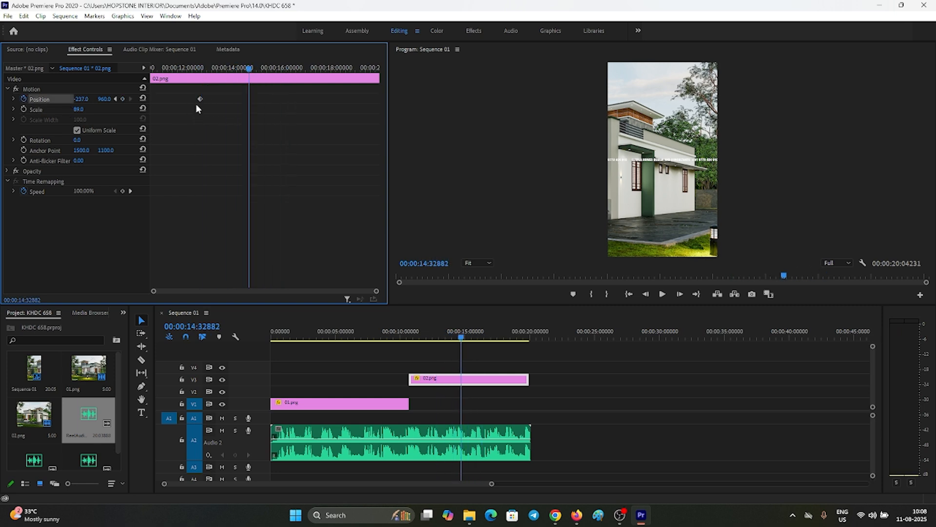
drag(200, 99, 61, 112)
drag(200, 98, 151, 100)
Increase the 02.png clip's horizontal position to frame the house's entrance porch, and place the new position keyframe at the clip's end
mouse_move(249, 68)
mouse_down()
mouse_move(348, 78)
mouse_move(337, 73)
mouse_up()
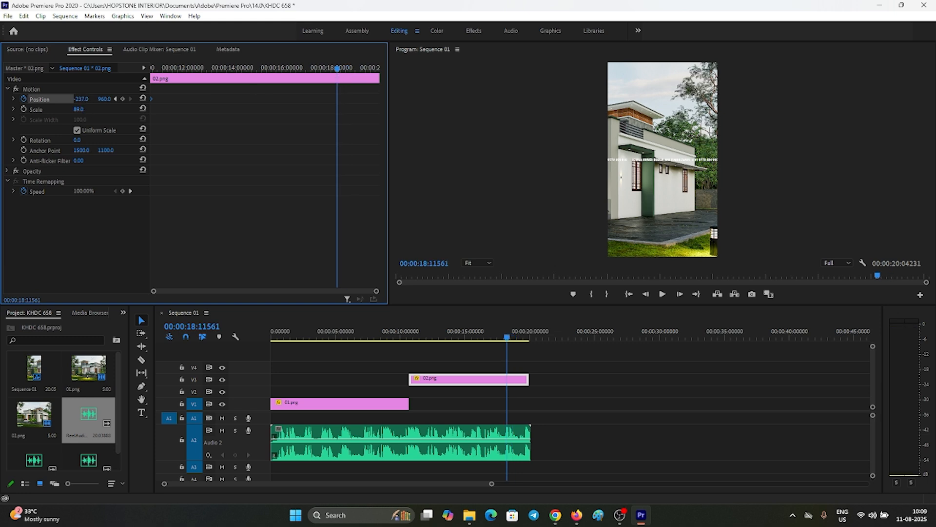
drag(81, 99, 839, 99)
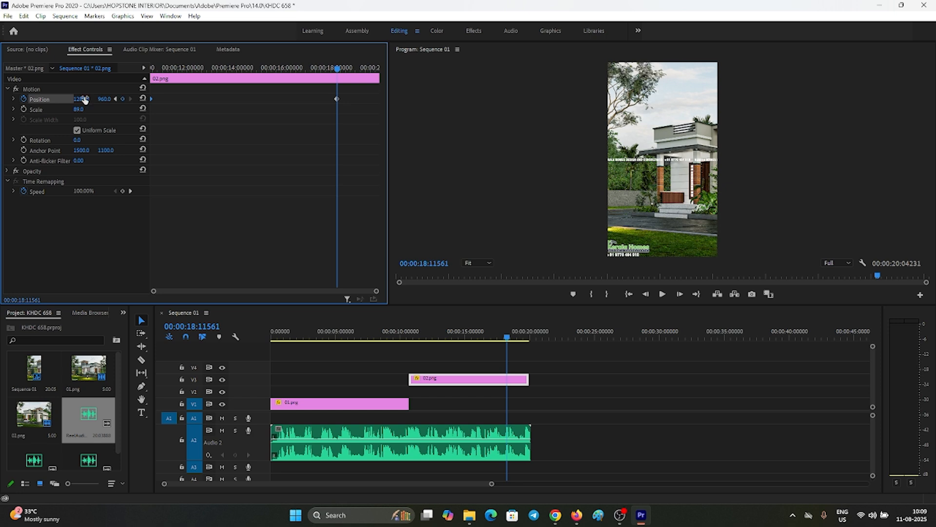
drag(337, 99, 390, 98)
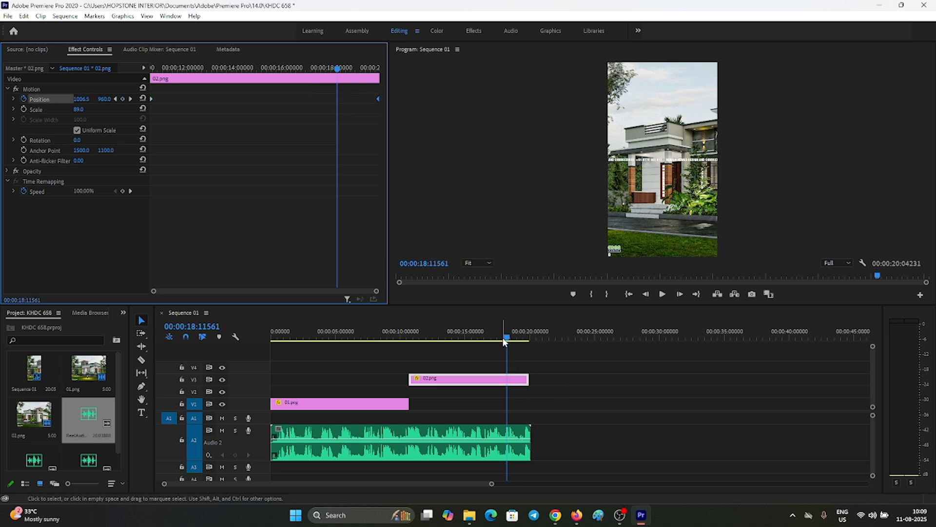
Scrub through the second half of the 02.png clip and play part of it to review the panning animation
drag(505, 341, 527, 341)
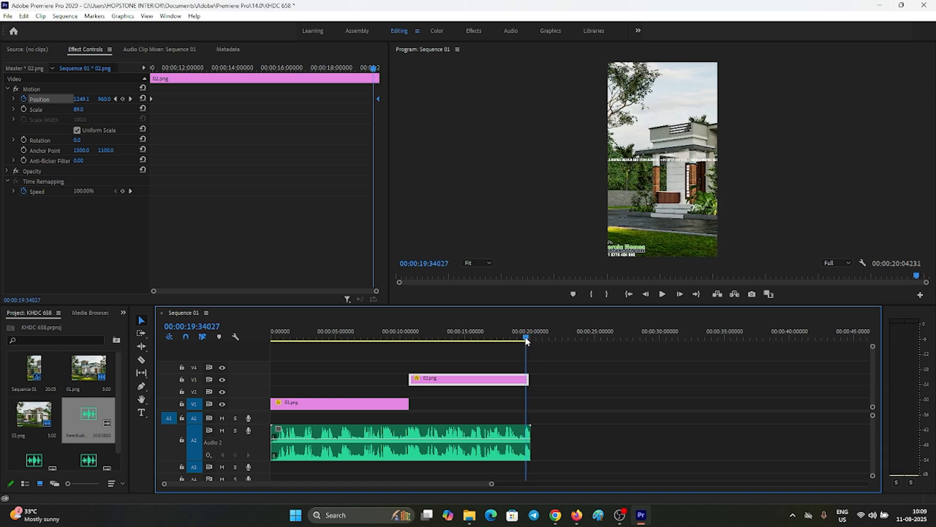
click(479, 336)
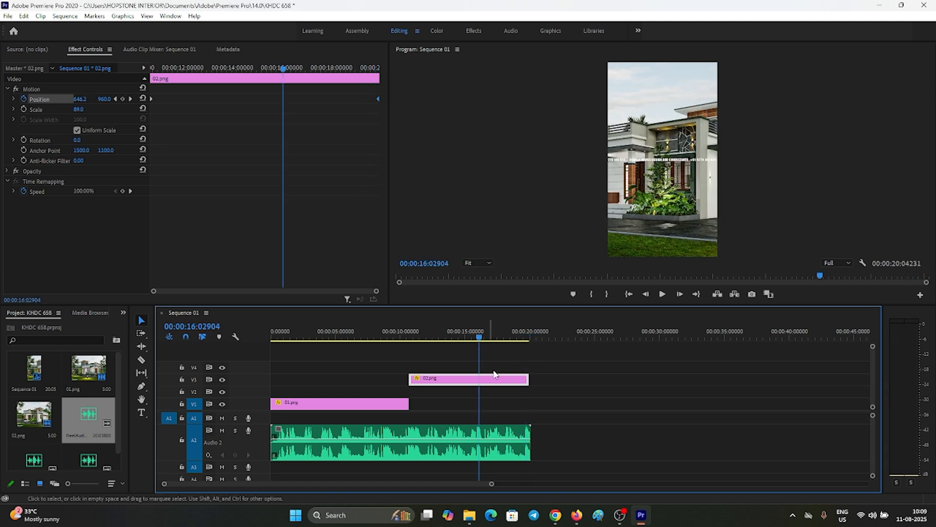
click(529, 432)
key(space)
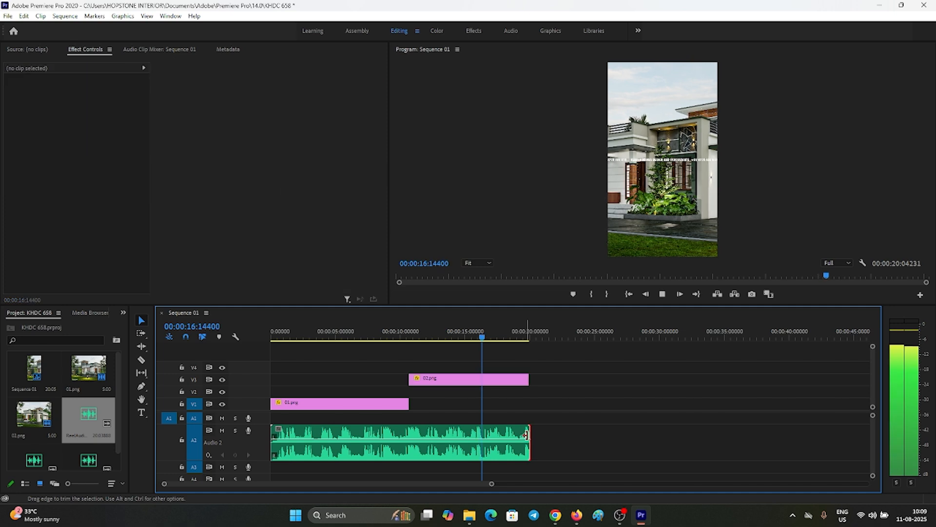
key(space)
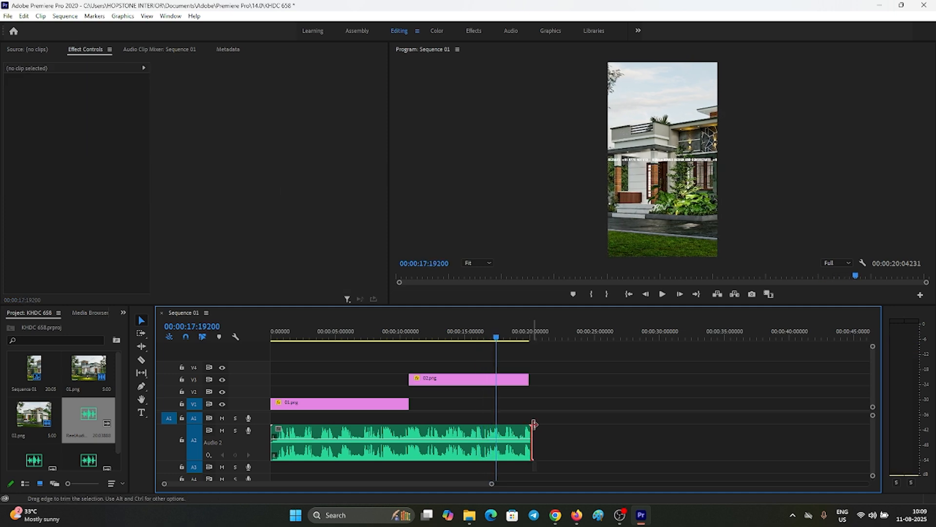
Trim the reel audio clip's end on Audio 2 to the end of the 02.png clip, and play the sequence to check the ending
drag(534, 424, 531, 376)
drag(496, 338, 150, 393)
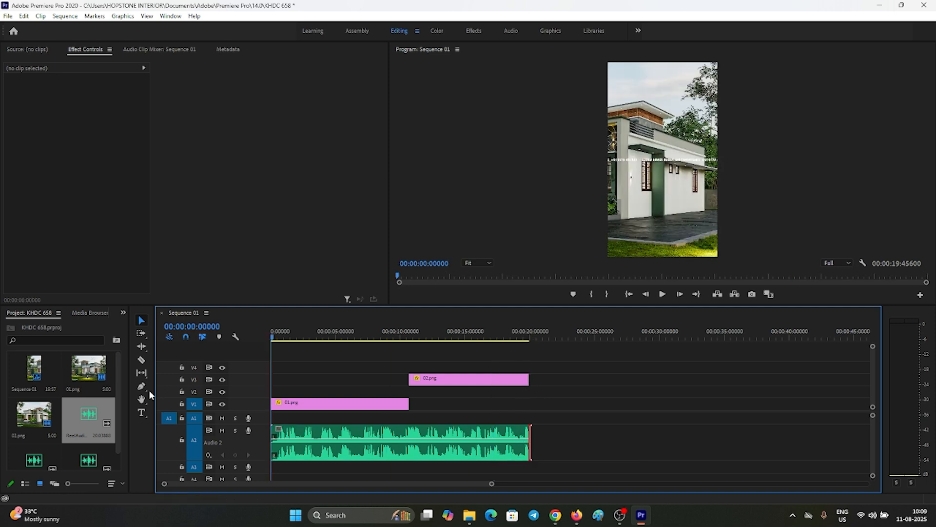
key(space)
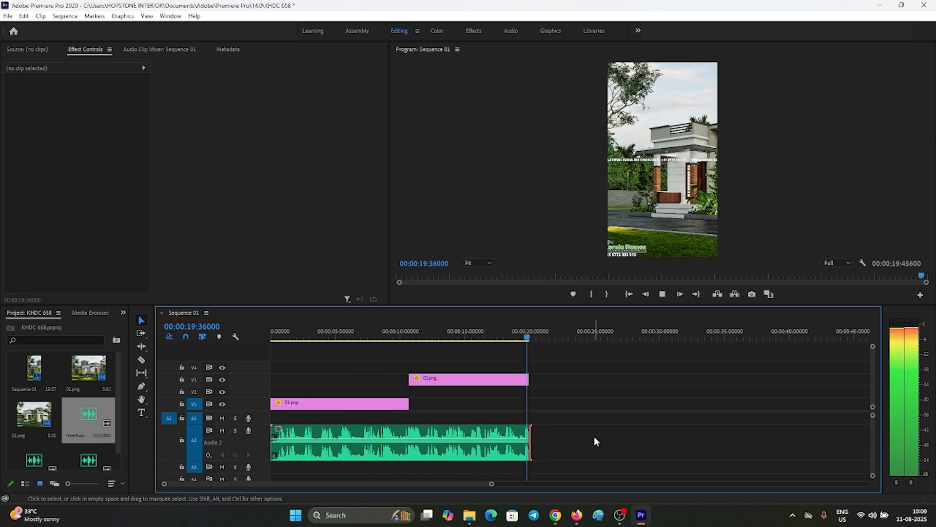
key(space)
drag(351, 338, 514, 349)
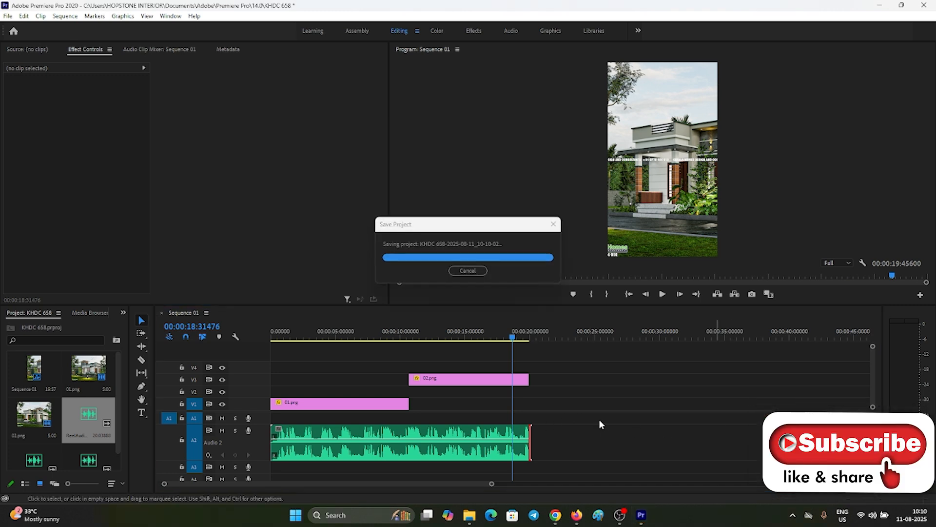
click(583, 422)
key(space)
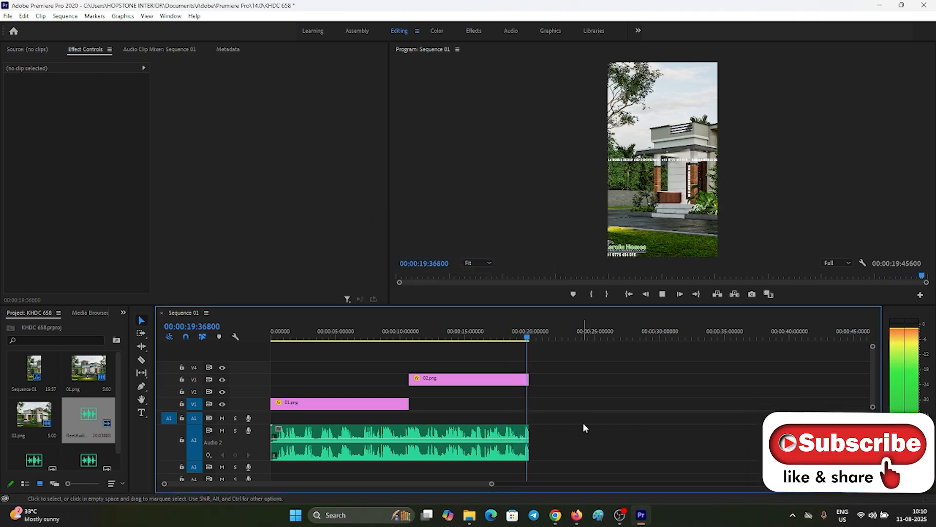
Fade out the reel audio with volume keyframes near its end, dropping to -54.9 dB at the clip's end, and play the fade
drag(531, 337, 518, 336)
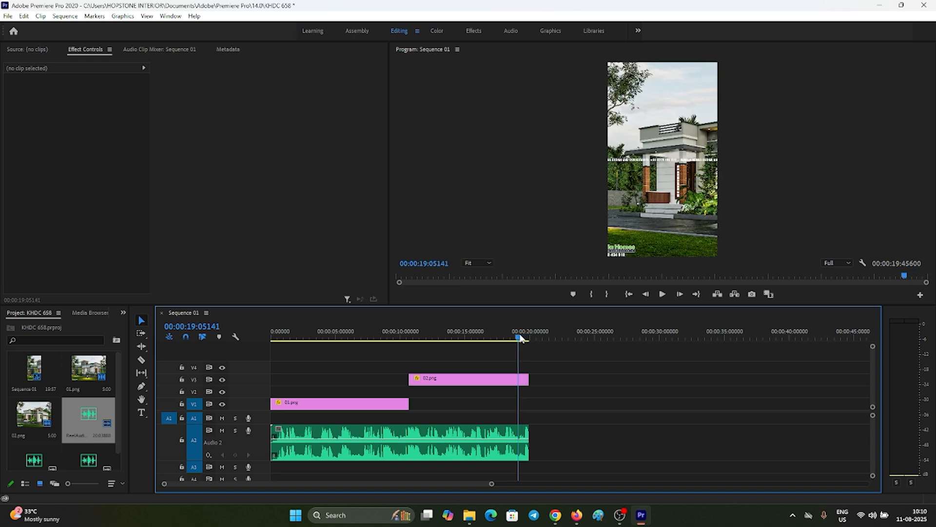
click(521, 442)
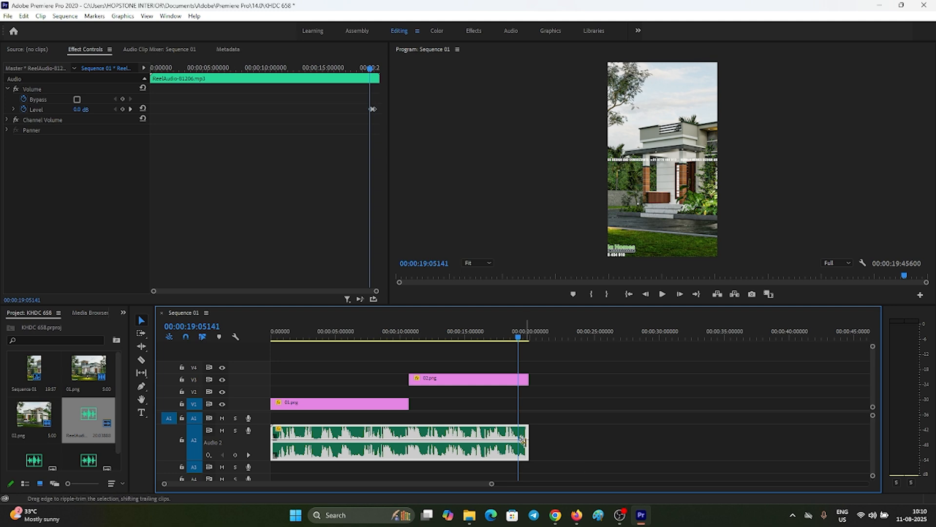
ctrl+click(524, 440)
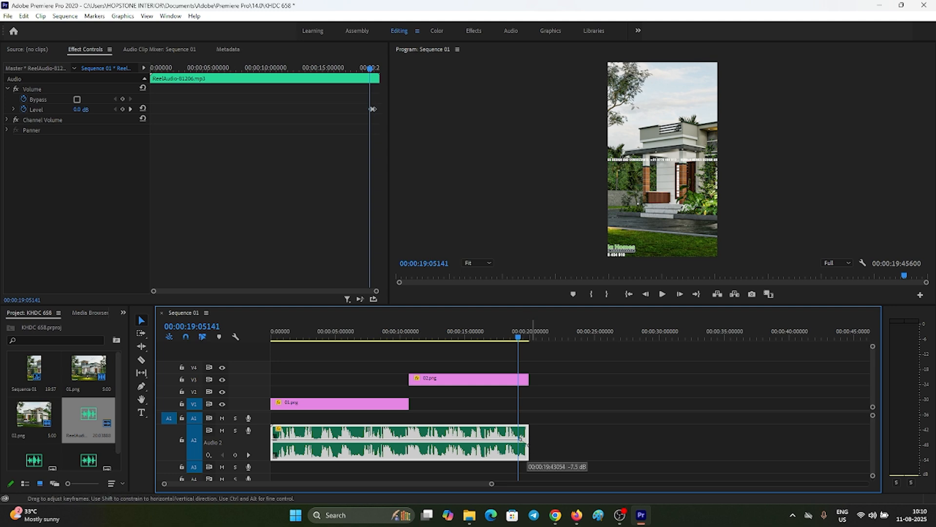
drag(539, 457, 520, 440)
drag(520, 337, 515, 337)
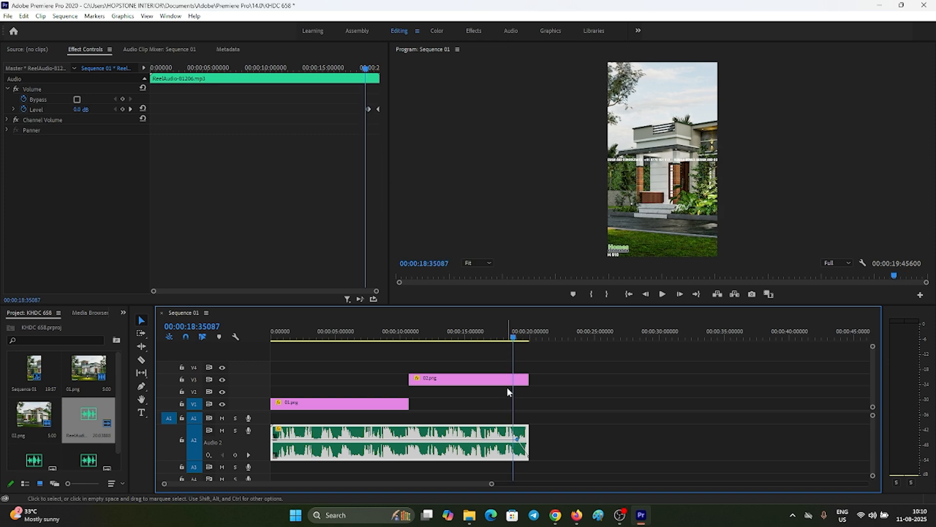
key(space)
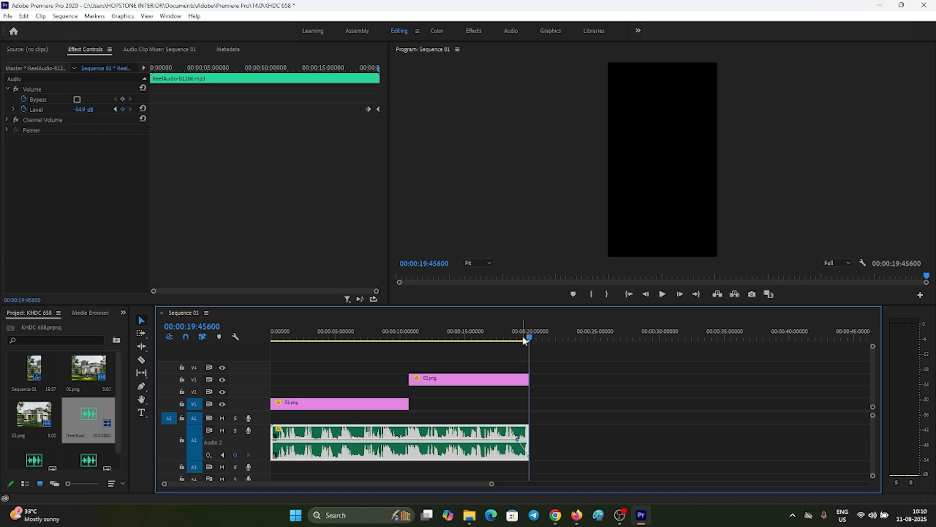
Return to the sequence's start and export it as Sequence 01.mp4 in H.264 with the Match Source - High bitrate preset and maximum render quality
drag(522, 335, 2, 337)
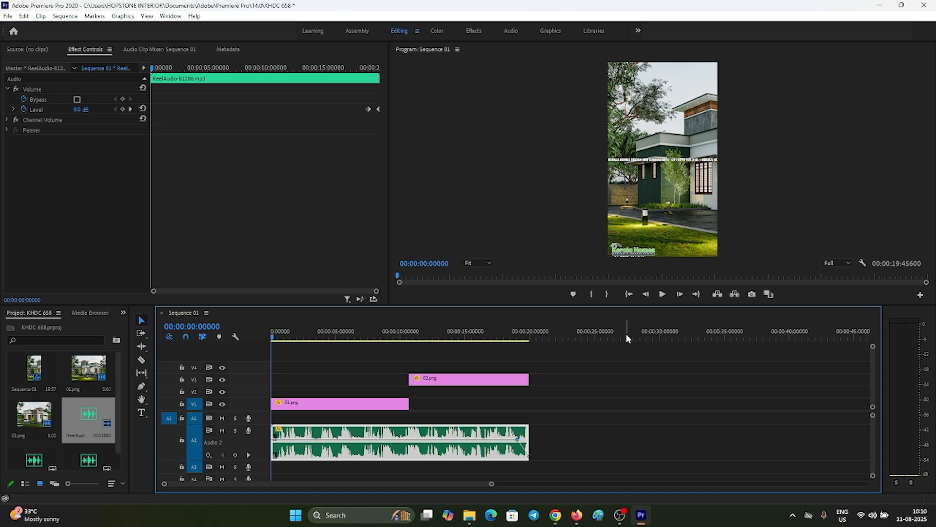
key(ctrl+m)
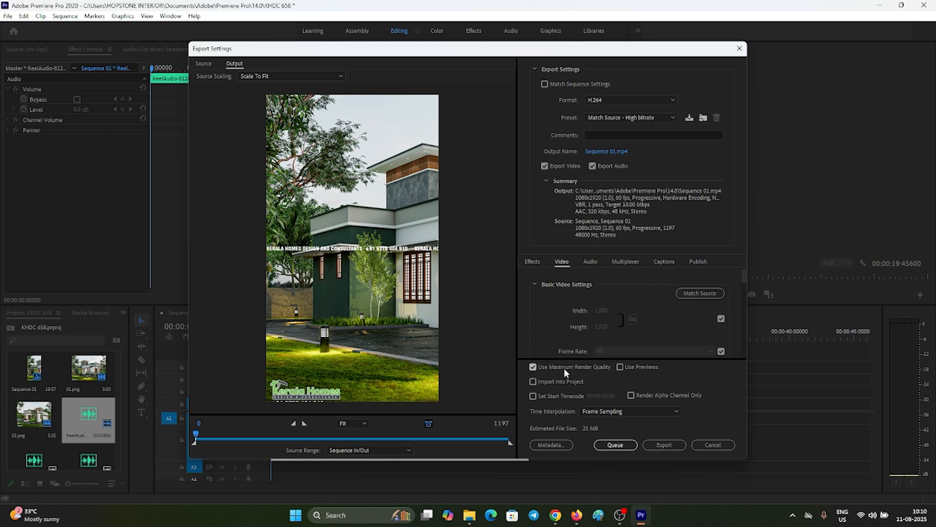
click(670, 444)
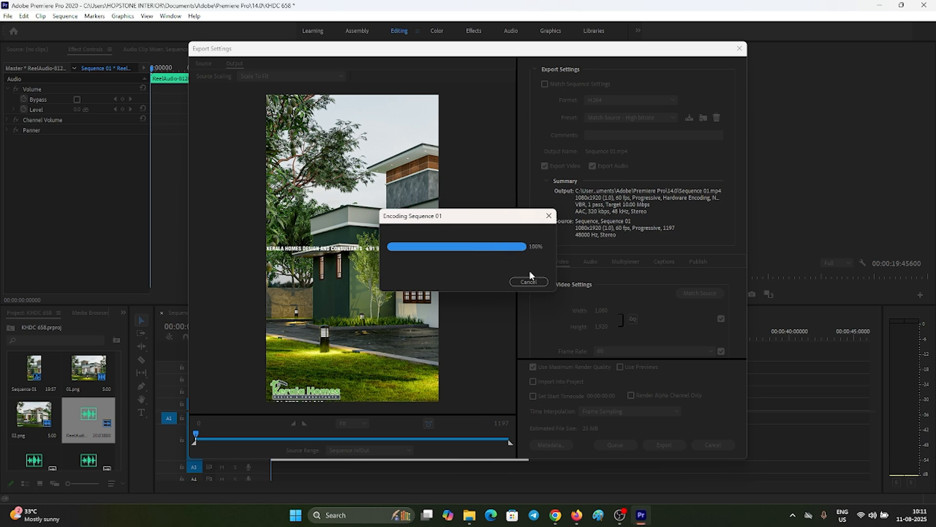
Switch to the Downloads window in File Explorer and open the 14.0 folder under Documents, Adobe, Premiere Pro
mouse_move(469, 514)
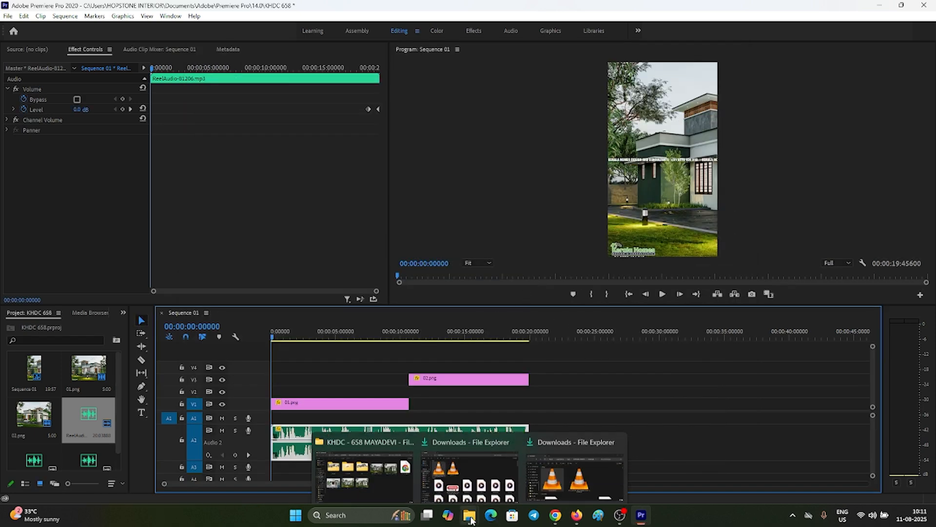
click(559, 458)
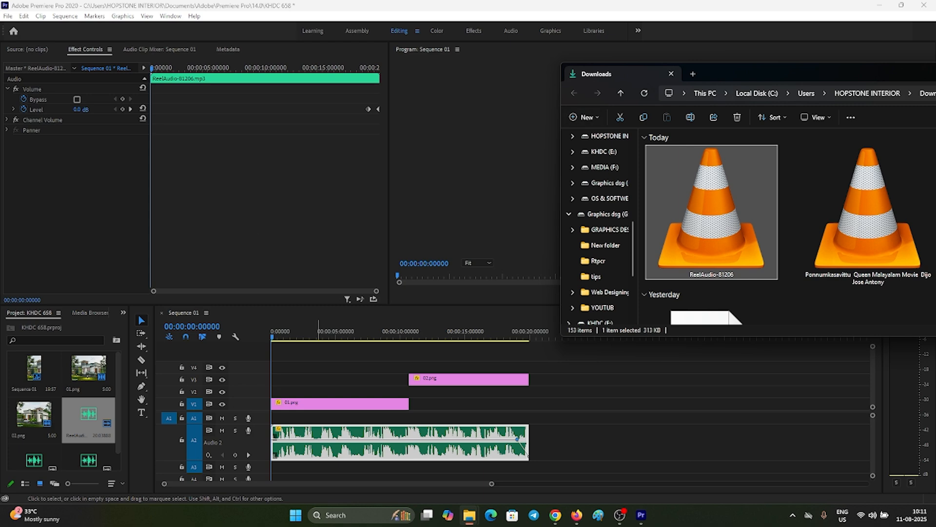
drag(934, 73, 436, 72)
click(482, 73)
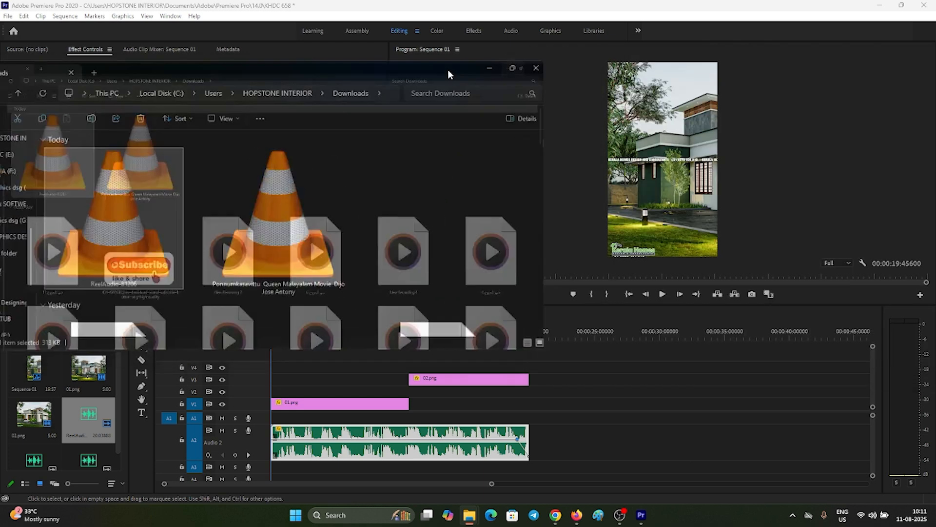
scroll(62, 230, up, 5)
click(41, 167)
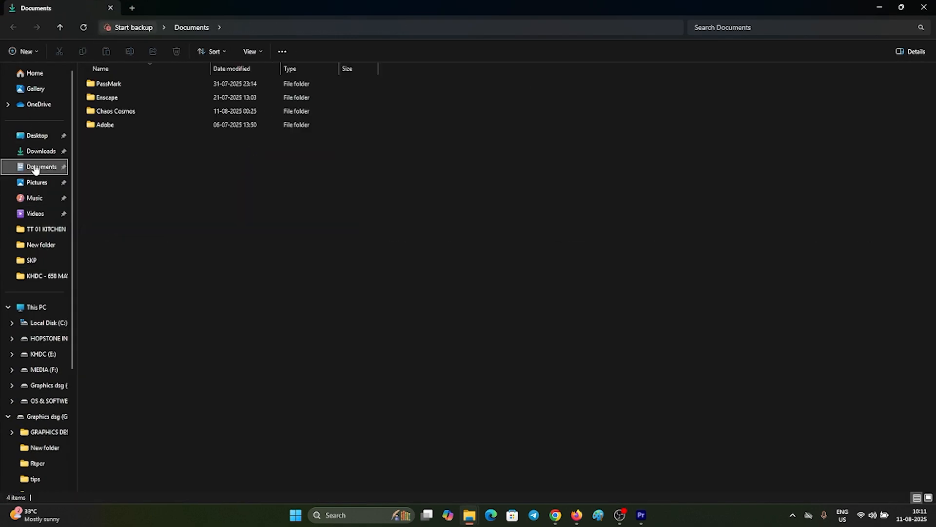
double_click(125, 127)
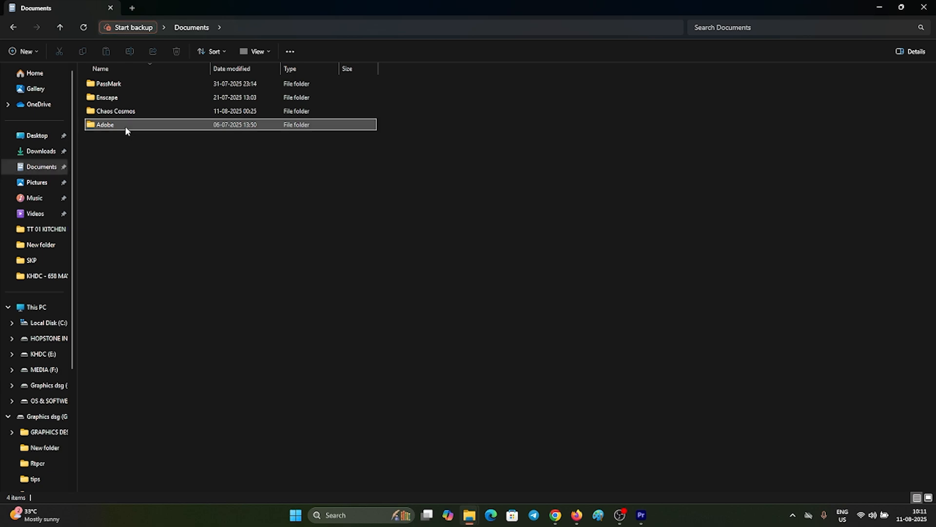
double_click(123, 97)
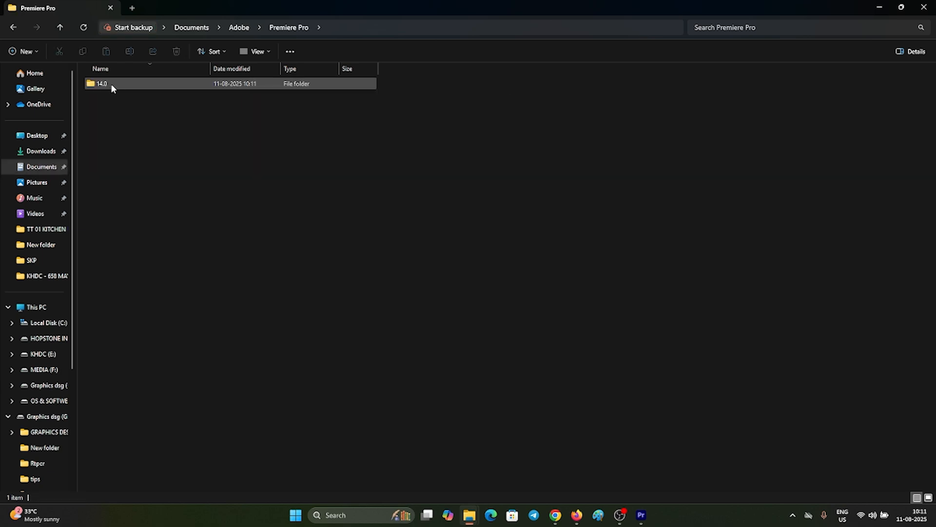
double_click(111, 86)
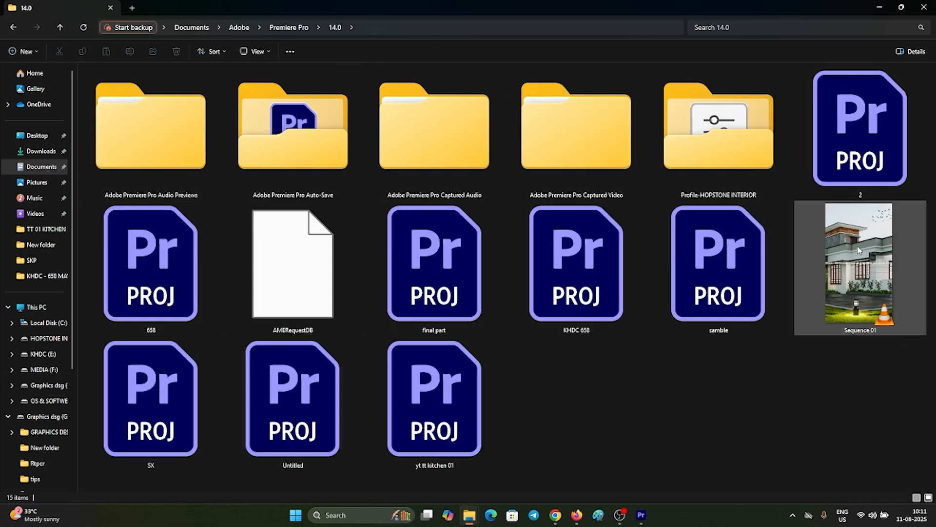
Play the exported Sequence 01 video in VLC media player at full screen with the volume at 150%
double_click(857, 242)
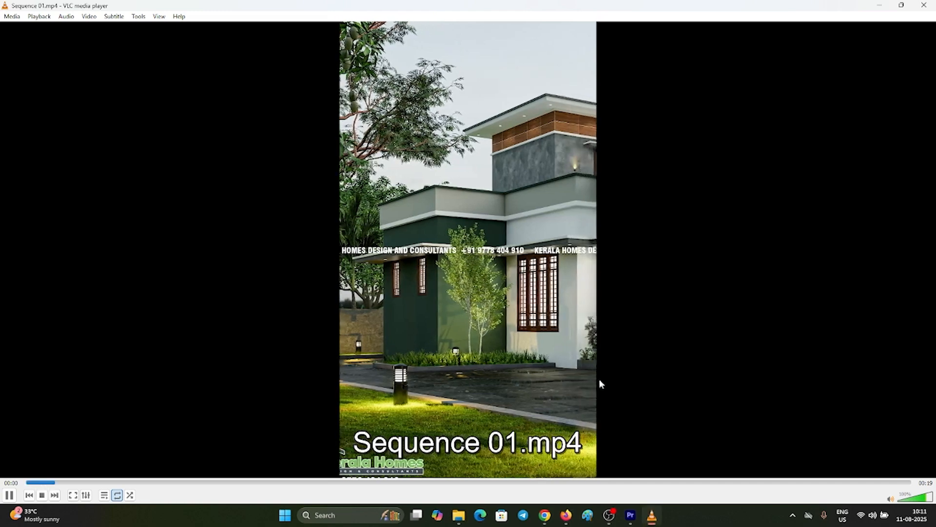
double_click(595, 376)
scroll(592, 375, up, 10)
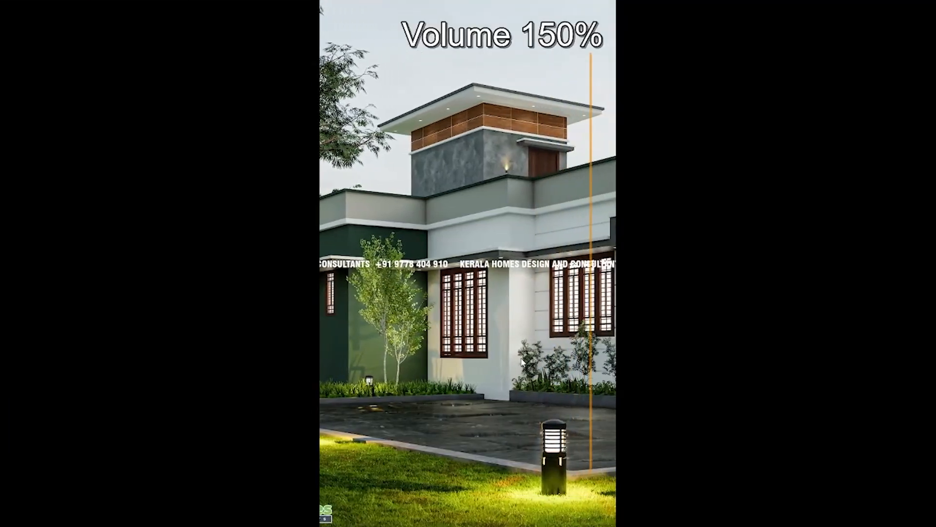